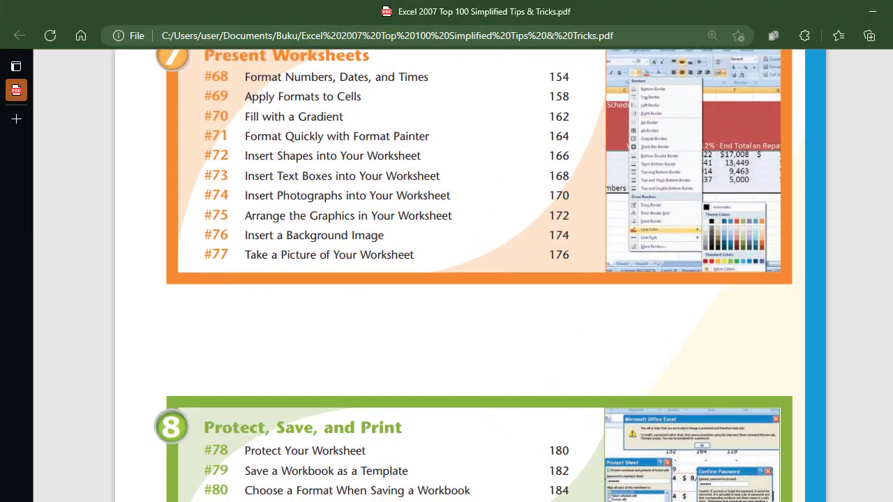
Examine the table of contents of the Excel 2007 tips PDF, back to Chapter 1, Boost Your Efficiency
{"action": "scroll", "coordinate": [470, 276], "scroll_direction": "up", "scroll_amount": 5}
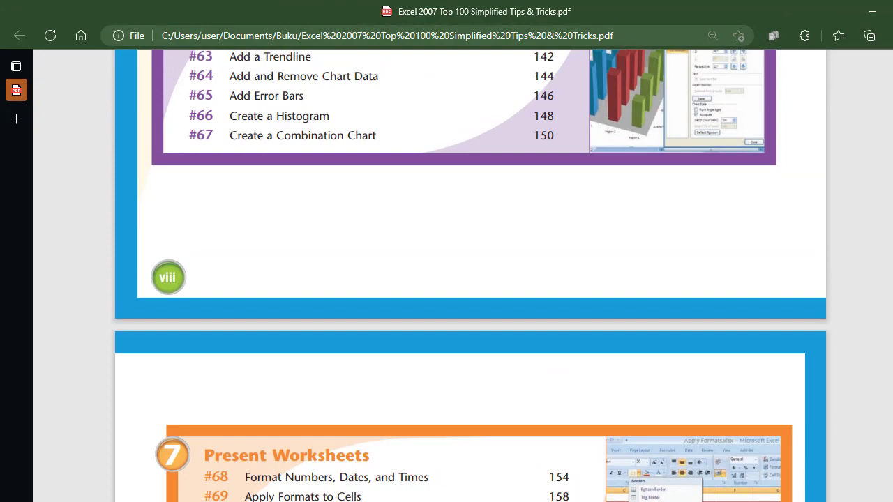
{"action": "scroll", "coordinate": [470, 276], "scroll_direction": "up", "scroll_amount": 5}
{"action": "scroll", "coordinate": [470, 275], "scroll_direction": "up", "scroll_amount": 5}
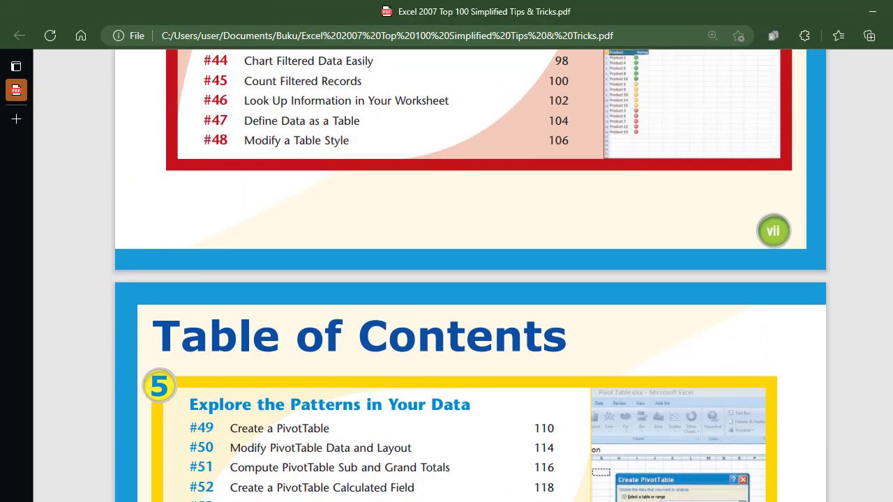
{"action": "scroll", "coordinate": [470, 276], "scroll_direction": "up", "scroll_amount": 5}
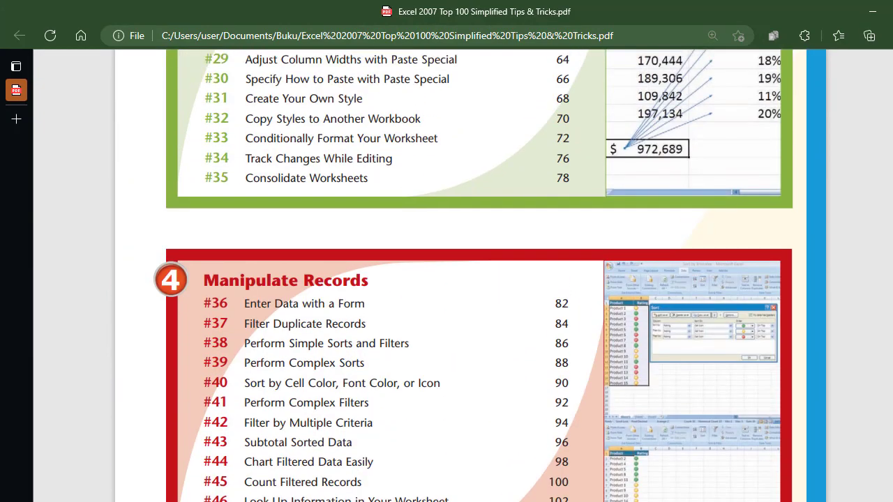
{"action": "scroll", "coordinate": [470, 276], "scroll_direction": "up", "scroll_amount": 5}
{"action": "scroll", "coordinate": [471, 276], "scroll_direction": "up", "scroll_amount": 5}
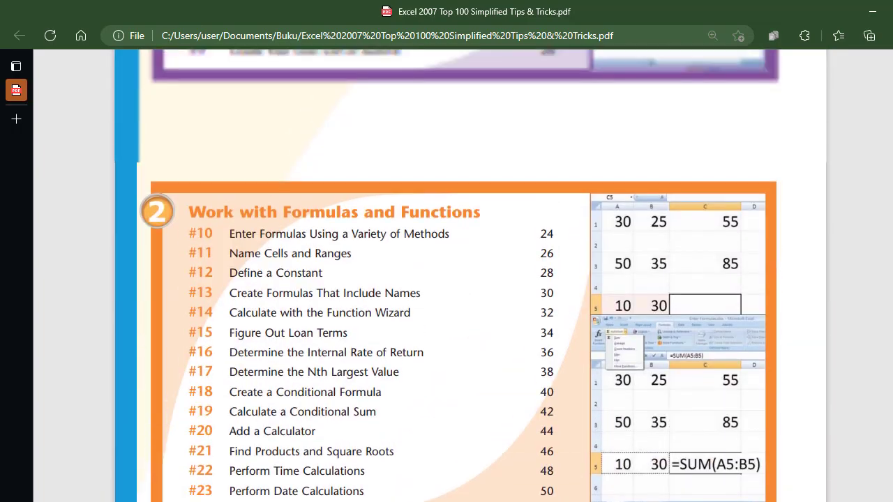
{"action": "scroll", "coordinate": [471, 276], "scroll_direction": "up", "scroll_amount": 5}
{"action": "scroll", "coordinate": [471, 275], "scroll_direction": "up", "scroll_amount": 5}
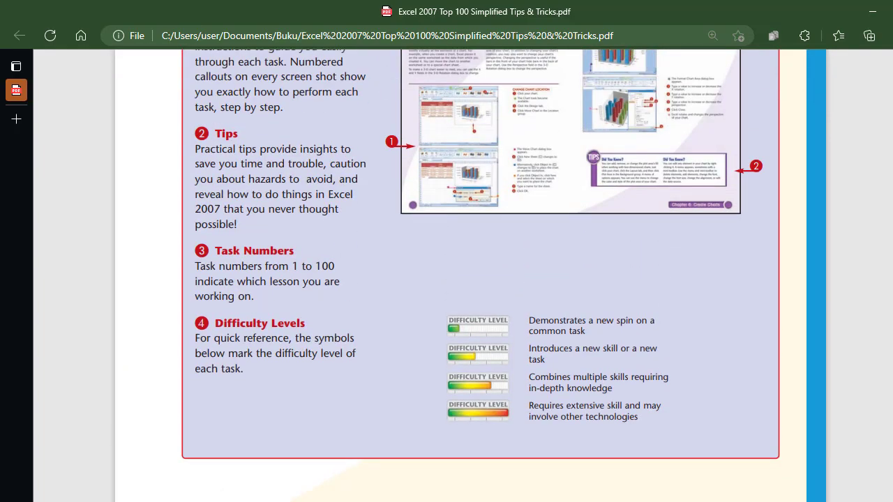
{"action": "scroll", "coordinate": [471, 276], "scroll_direction": "down", "scroll_amount": 5}
{"action": "scroll", "coordinate": [471, 276], "scroll_direction": "down", "scroll_amount": 5}
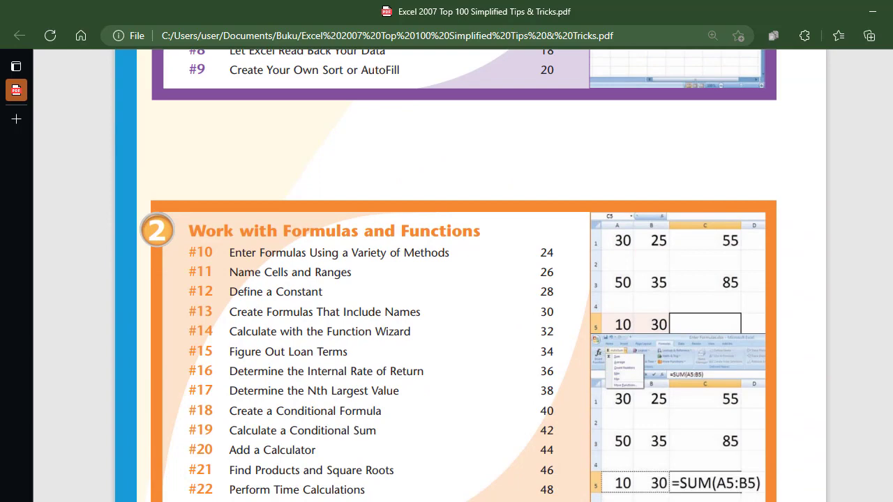
{"action": "scroll", "coordinate": [470, 275], "scroll_direction": "up", "scroll_amount": 5}
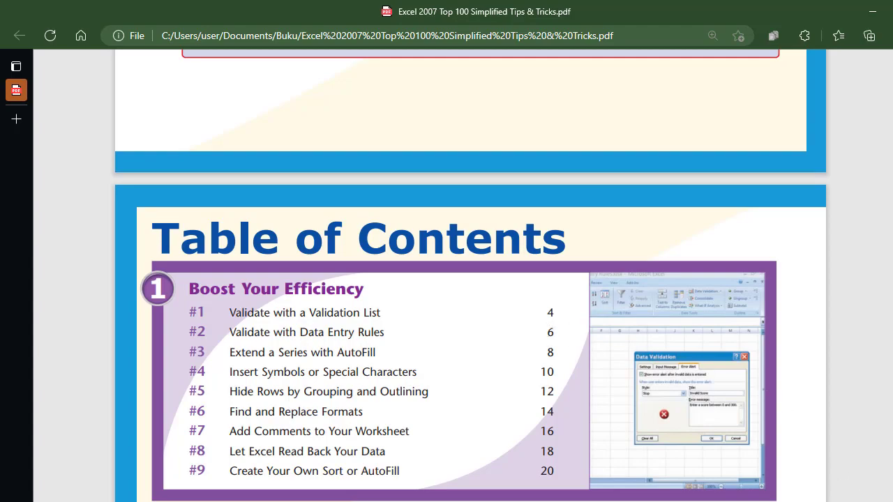
Go to the "Validate with Data Entry Rules" task in Chapter 1 of the PDF
{"action": "scroll", "coordinate": [468, 279], "scroll_direction": "down", "scroll_amount": 20}
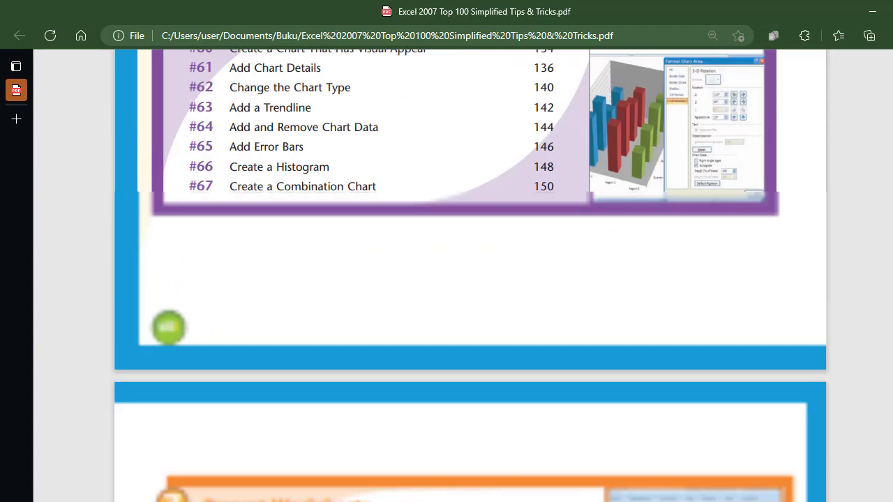
{"action": "scroll", "coordinate": [167, 321], "scroll_direction": "down", "scroll_amount": 20}
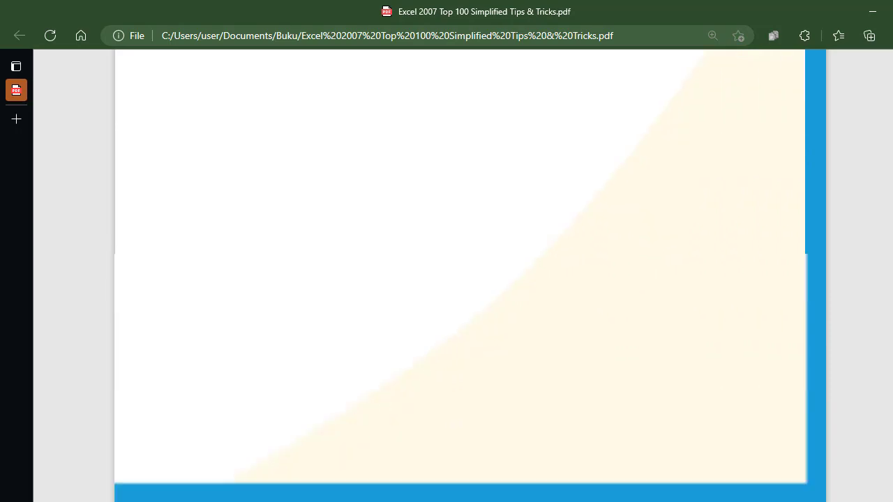
{"action": "scroll", "coordinate": [468, 279], "scroll_direction": "down", "scroll_amount": 20}
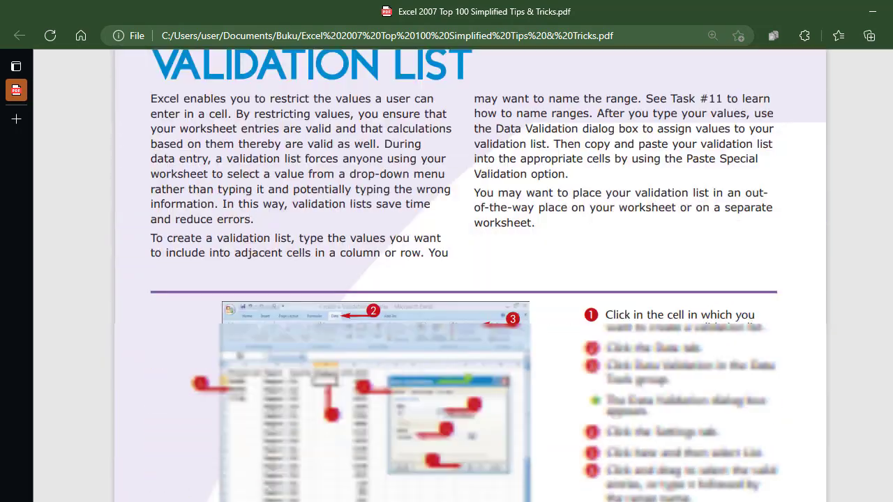
{"action": "scroll", "coordinate": [468, 279], "scroll_direction": "down", "scroll_amount": 6}
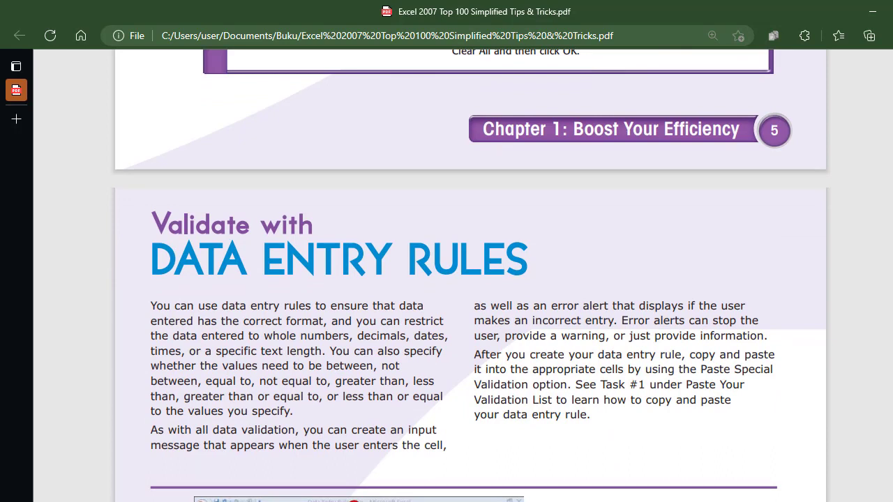
{"action": "scroll", "coordinate": [467, 279], "scroll_direction": "down", "scroll_amount": 2}
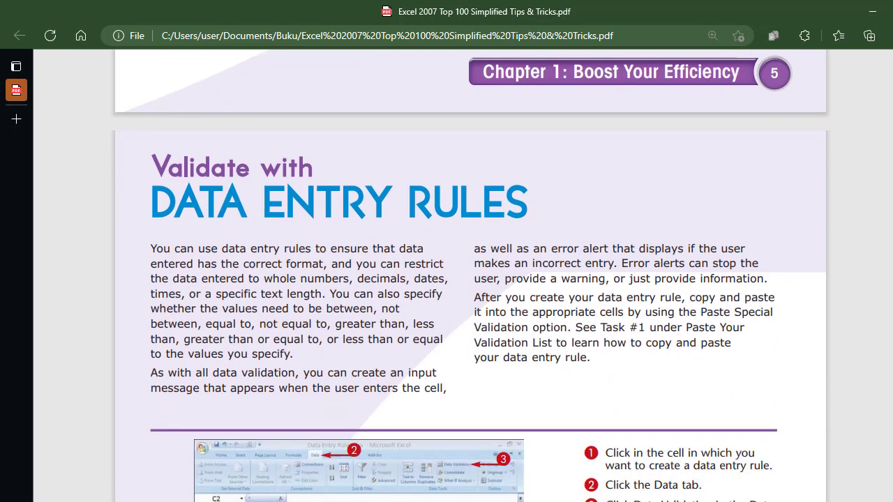
{"action": "scroll", "coordinate": [468, 279], "scroll_direction": "down", "scroll_amount": 2}
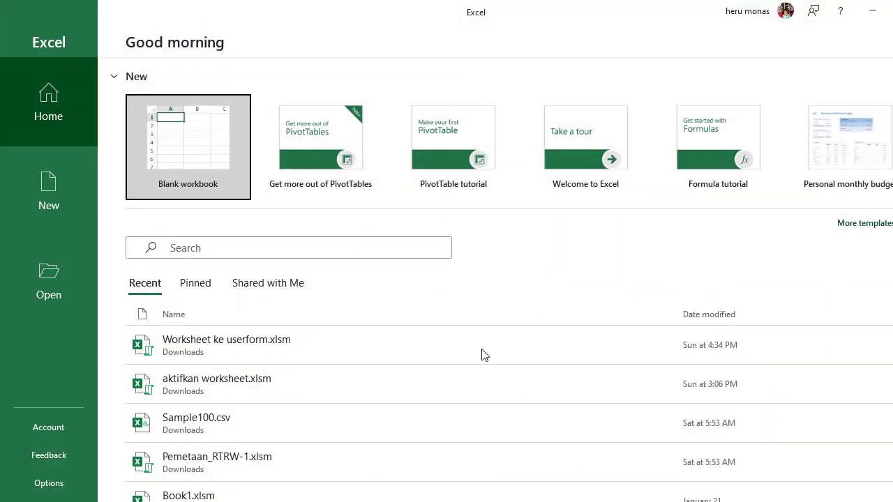
In Excel, open the recent workbook Worksheet ke userform.xlsm and create a new blank workbook
{"action": "left_click", "coordinate": [485, 355]}
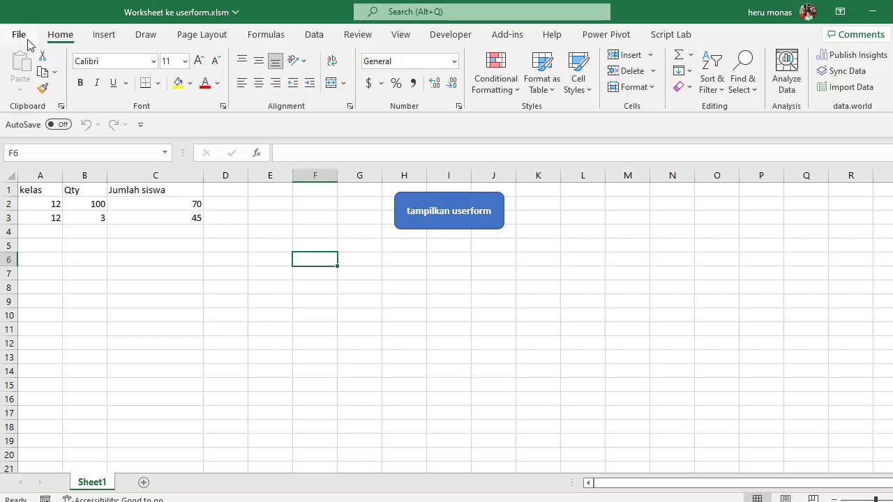
{"action": "left_click", "coordinate": [22, 36]}
{"action": "left_click", "coordinate": [203, 142]}
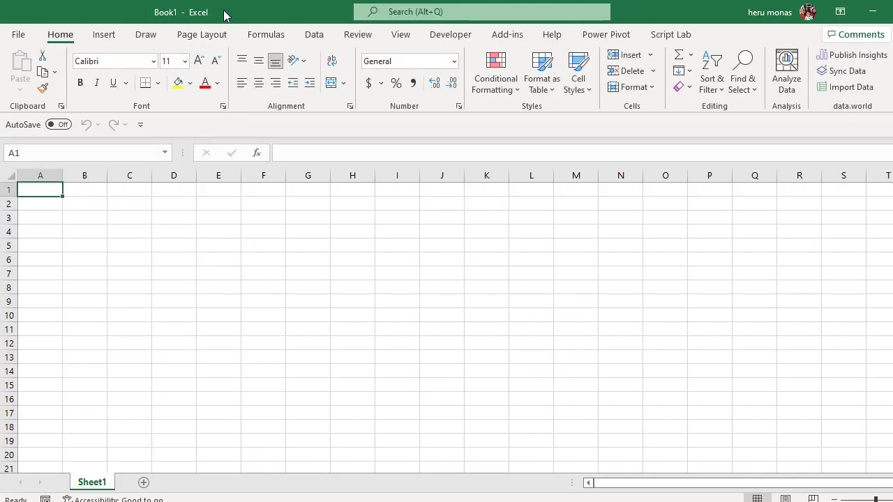
Minimize the userform workbook and arrange the blank workbook beside the PDF, with the PDF's data entry rule example in view
{"action": "left_click_drag", "start_coordinate": [224, 12], "coordinate": [304, 77]}
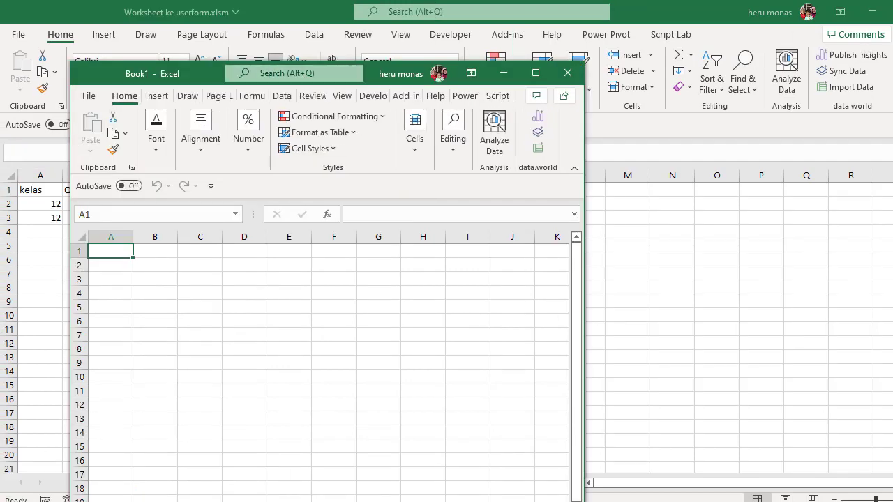
{"action": "left_click", "coordinate": [873, 12]}
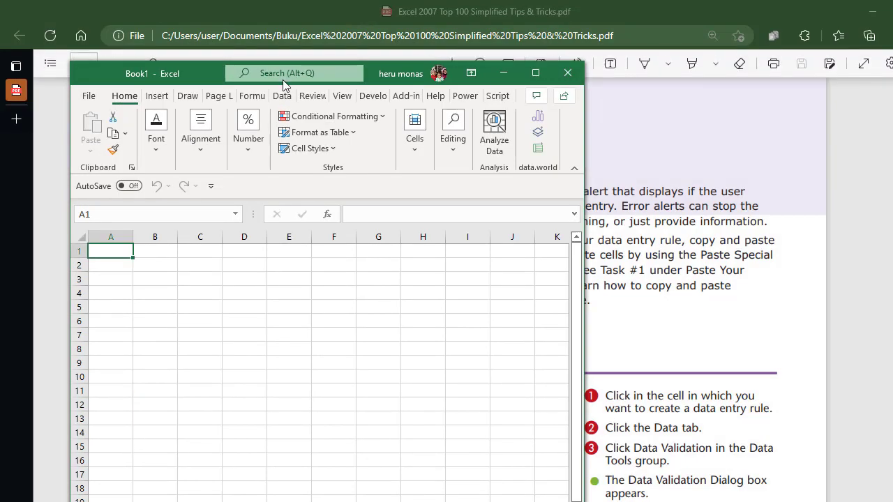
{"action": "left_click_drag", "start_coordinate": [284, 81], "coordinate": [661, 17]}
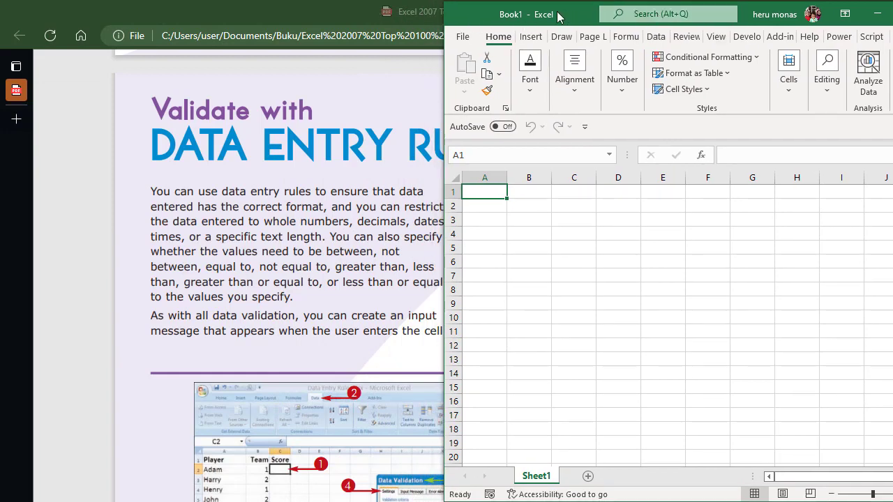
{"action": "left_click_drag", "start_coordinate": [558, 17], "coordinate": [113, 4]}
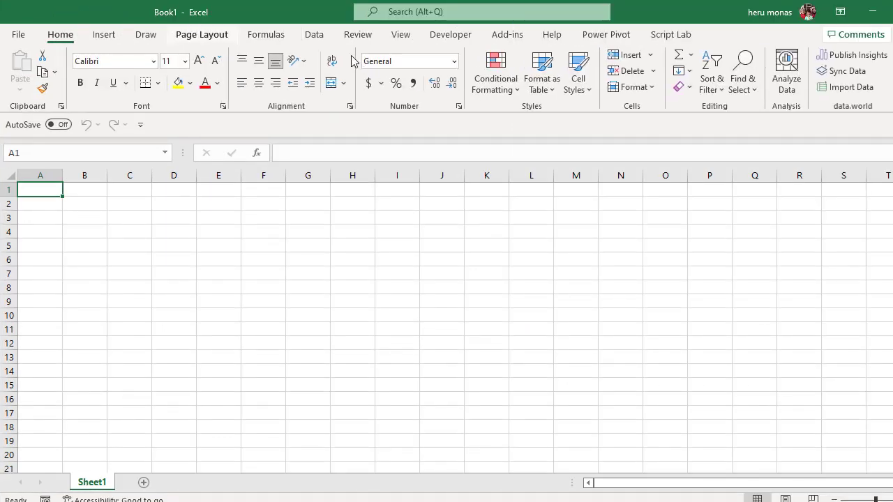
{"action": "left_click_drag", "start_coordinate": [299, 4], "coordinate": [242, 14]}
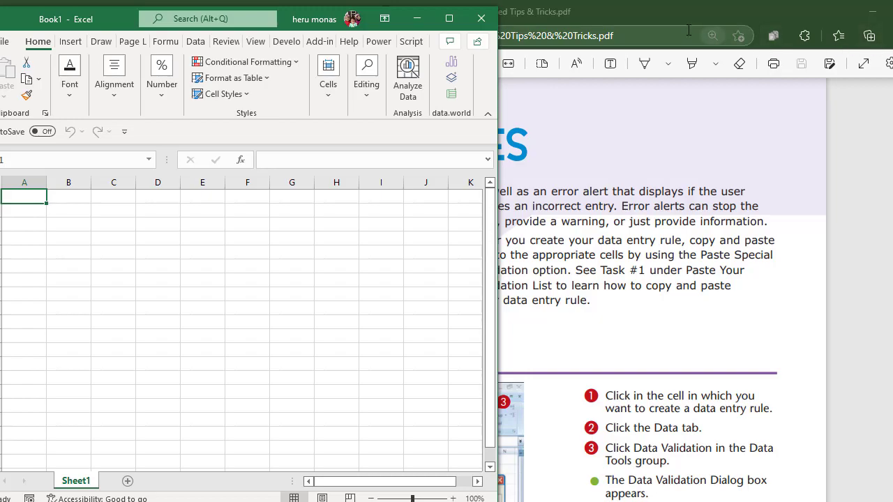
{"action": "left_click_drag", "start_coordinate": [683, 15], "coordinate": [656, 14]}
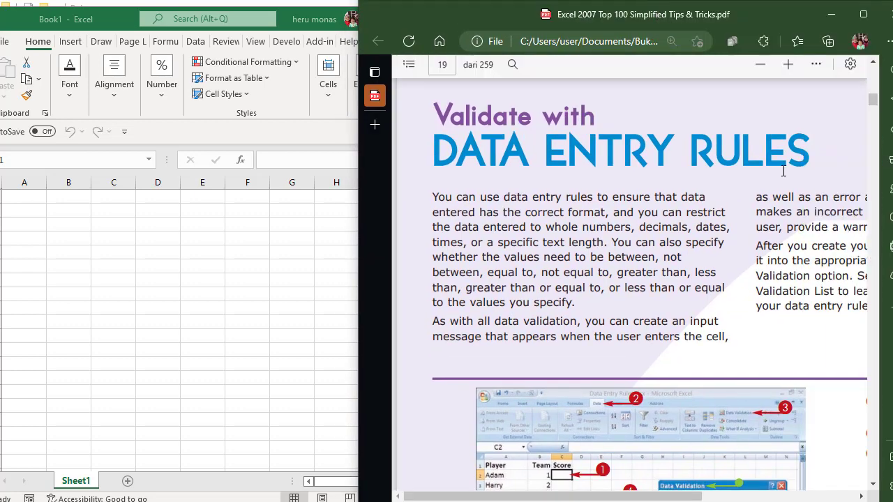
{"action": "left_click", "coordinate": [873, 485]}
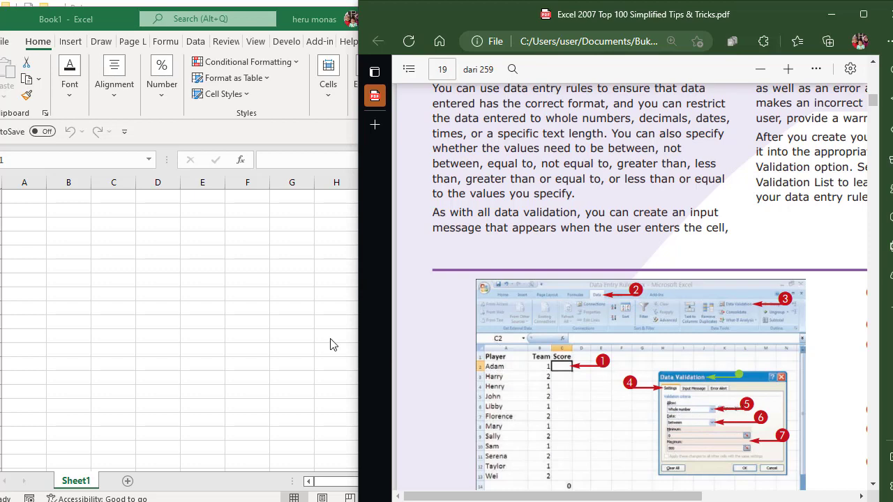
Switch back to the blank Excel workbook and maximize its window
{"action": "key", "text": "alt+Tab"}
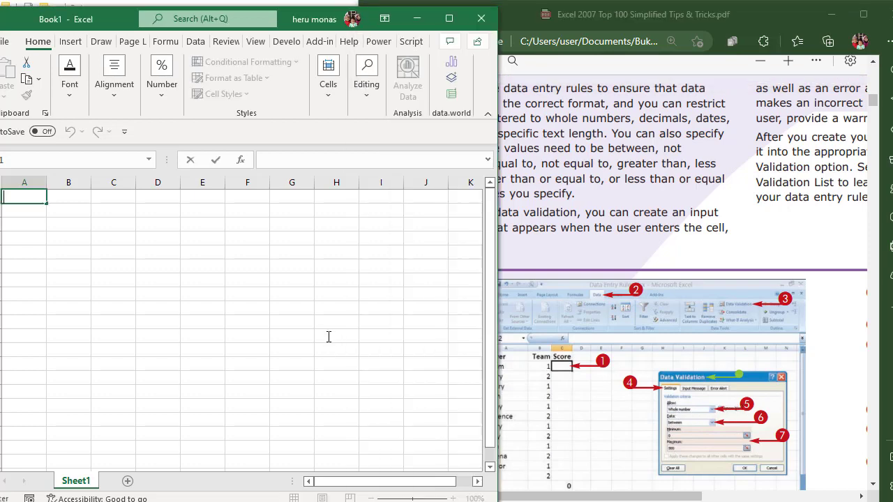
{"action": "left_click", "coordinate": [385, 222]}
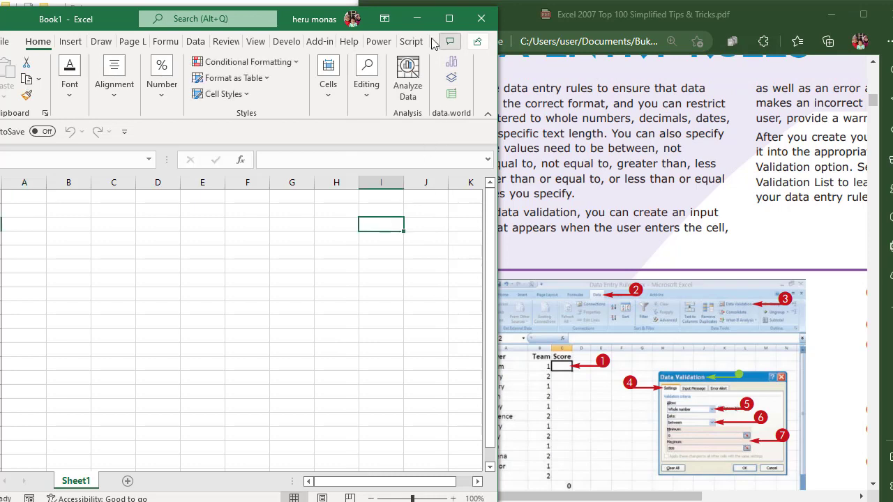
{"action": "left_click", "coordinate": [450, 18]}
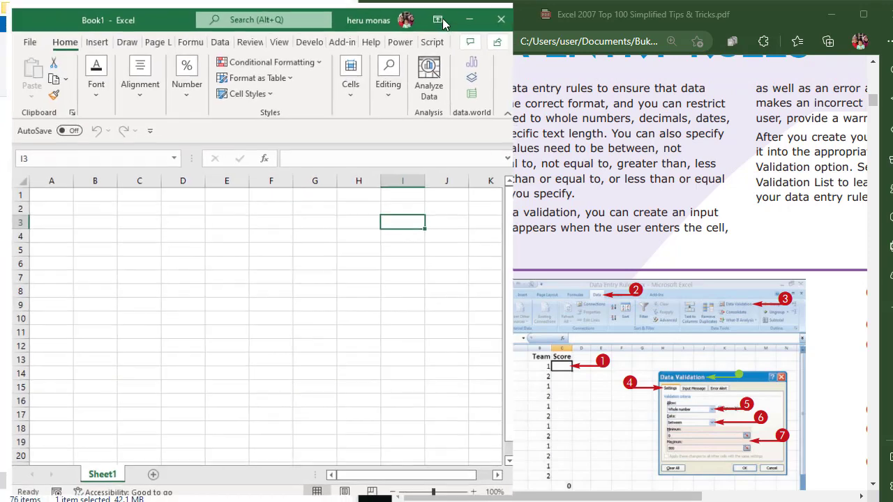
Open the Data Validation settings for cell C1
{"action": "left_click", "coordinate": [137, 190]}
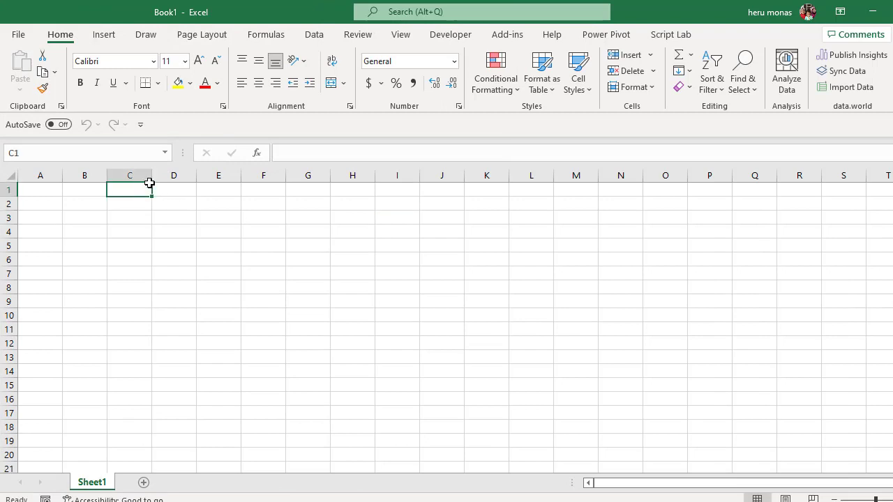
{"action": "left_click", "coordinate": [315, 38]}
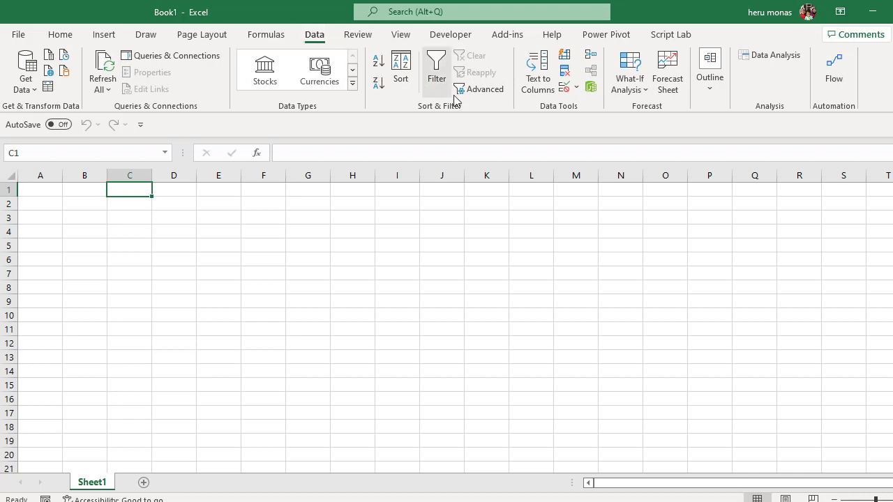
{"action": "left_click", "coordinate": [577, 87]}
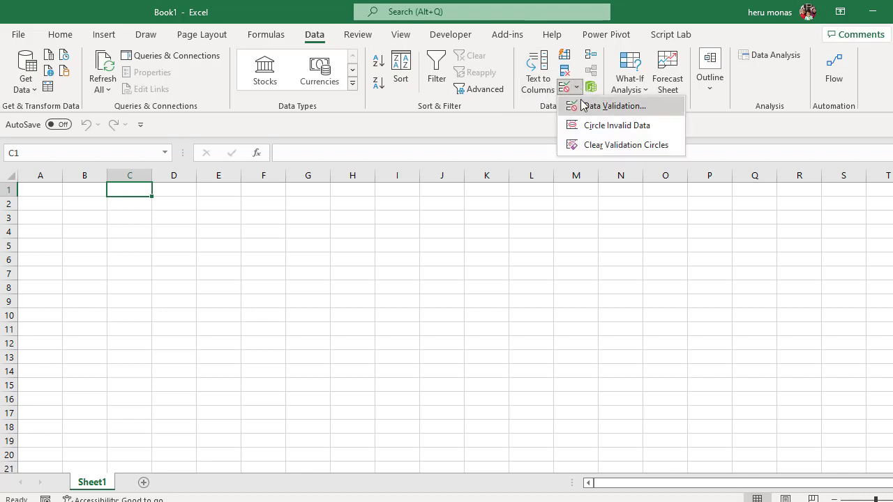
{"action": "left_click", "coordinate": [586, 107]}
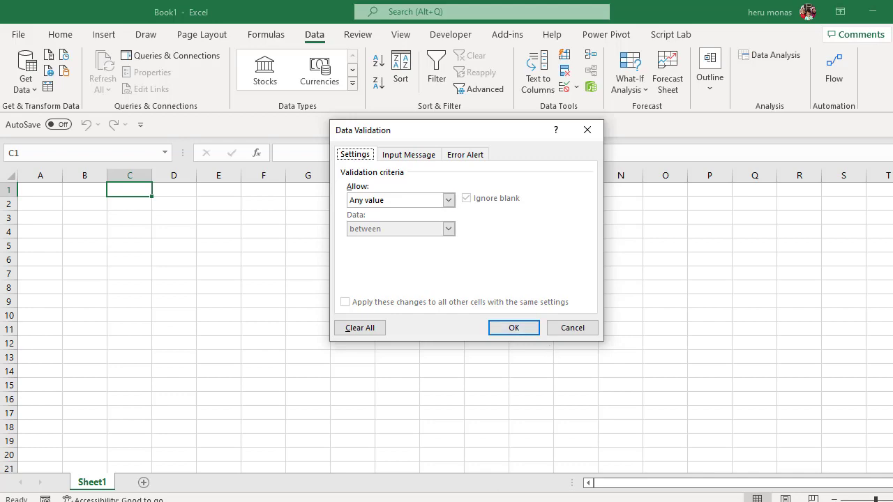
Compare the PDF's Data Validation example with the Allow options in Excel's dialog, and cancel the dialog
{"action": "key", "text": "alt+Tab"}
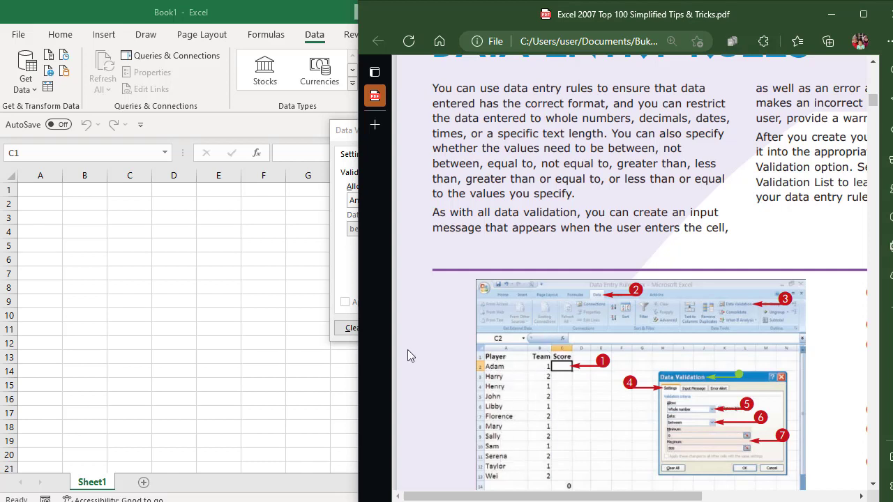
{"action": "left_click", "coordinate": [227, 297]}
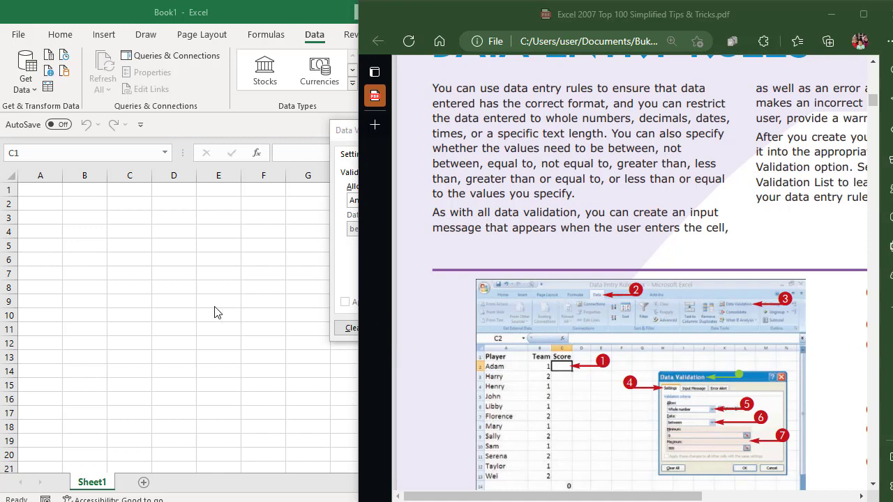
{"action": "left_click", "coordinate": [835, 14]}
{"action": "left_click", "coordinate": [835, 13]}
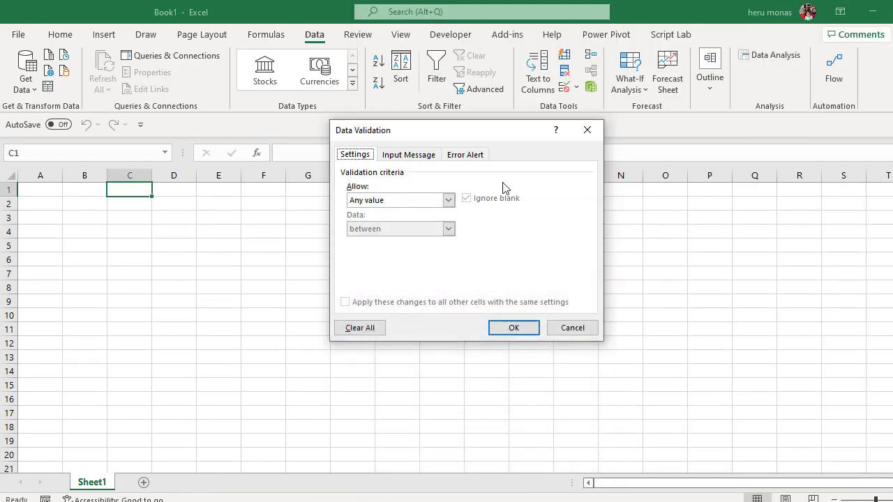
{"action": "left_click", "coordinate": [449, 200]}
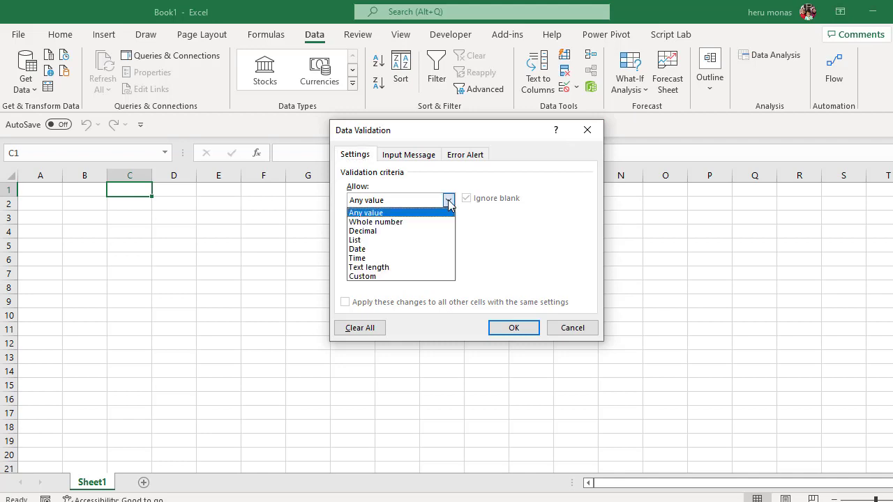
{"action": "left_click", "coordinate": [571, 328]}
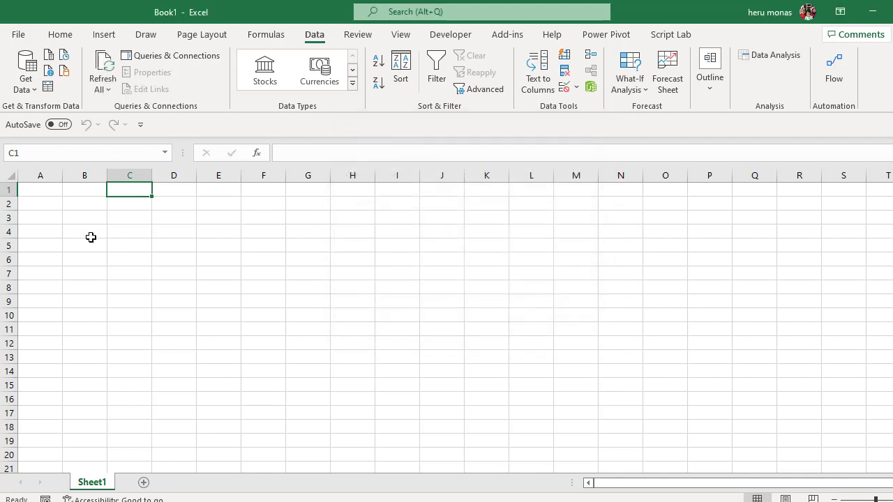
Enter the header Player in A1 and list four player names in A2:A5, the last two being VBA and Excel
{"action": "left_click", "coordinate": [47, 190]}
{"action": "type", "text": "Play"}
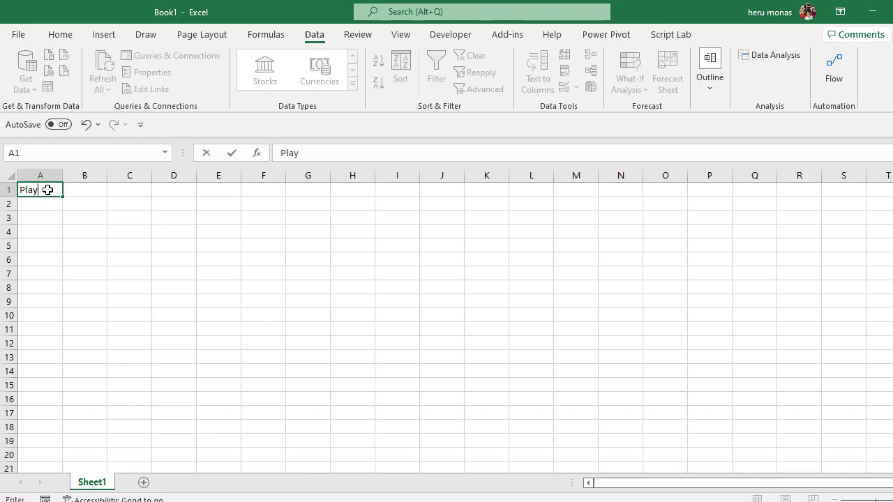
{"action": "type", "text": "er"}
{"action": "key", "text": "Return"}
{"action": "type", "text": "Heru"}
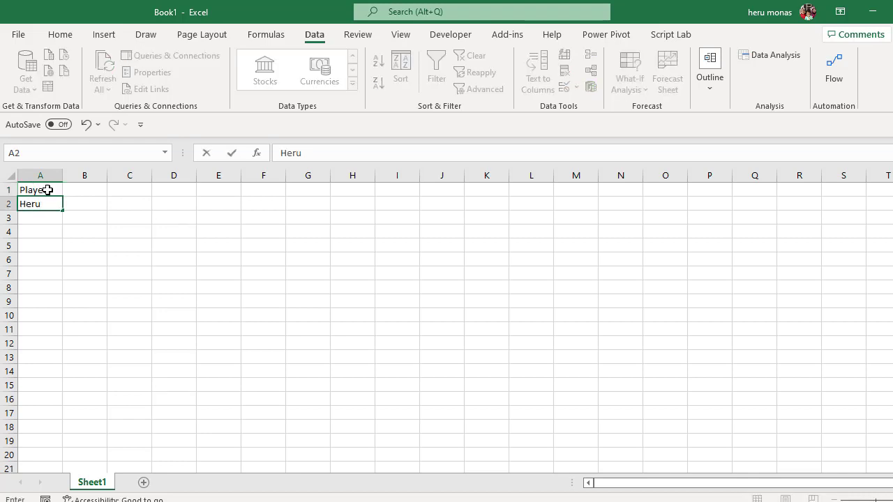
{"action": "key", "text": "Return"}
{"action": "type", "text": "Monas"}
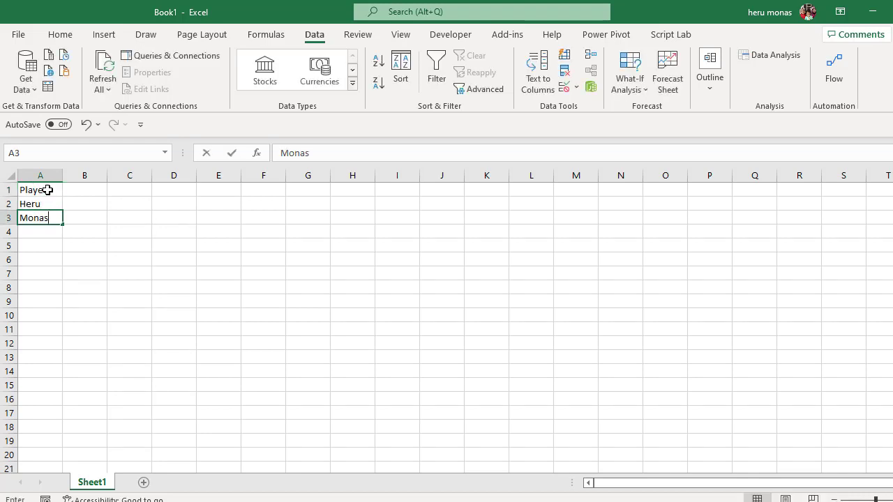
{"action": "key", "text": "Return"}
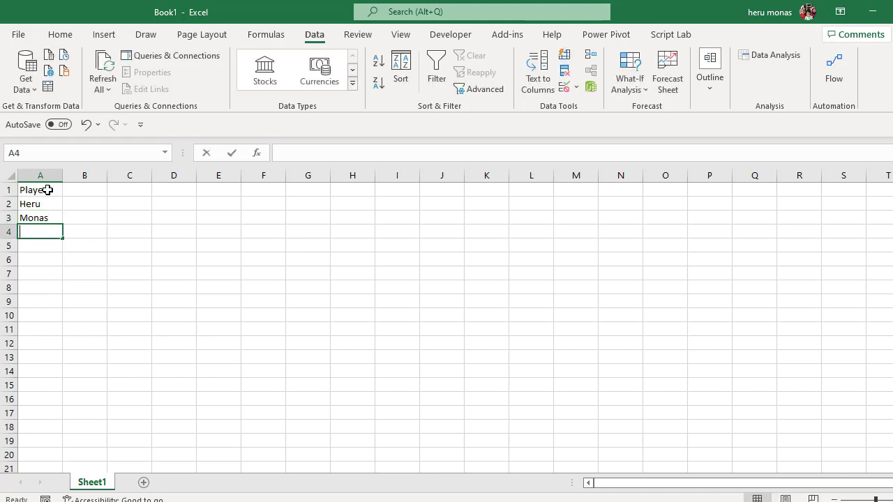
{"action": "type", "text": "VBA"}
{"action": "key", "text": "Return"}
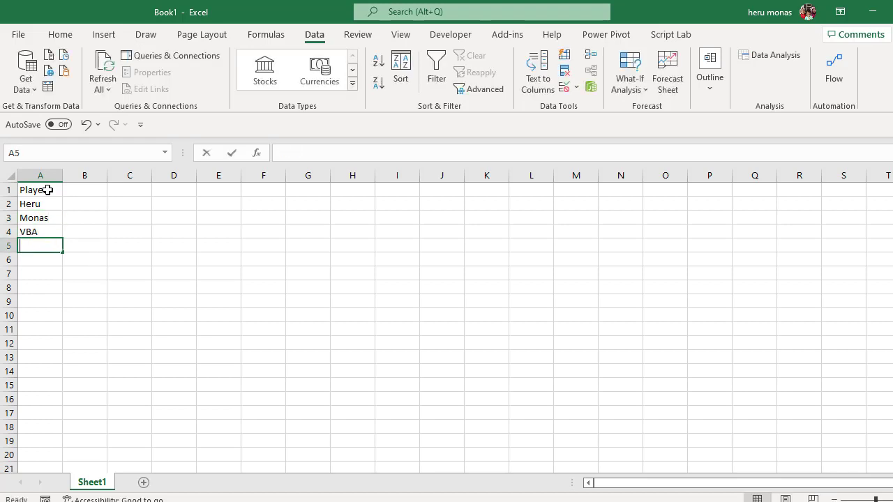
{"action": "type", "text": "Excel"}
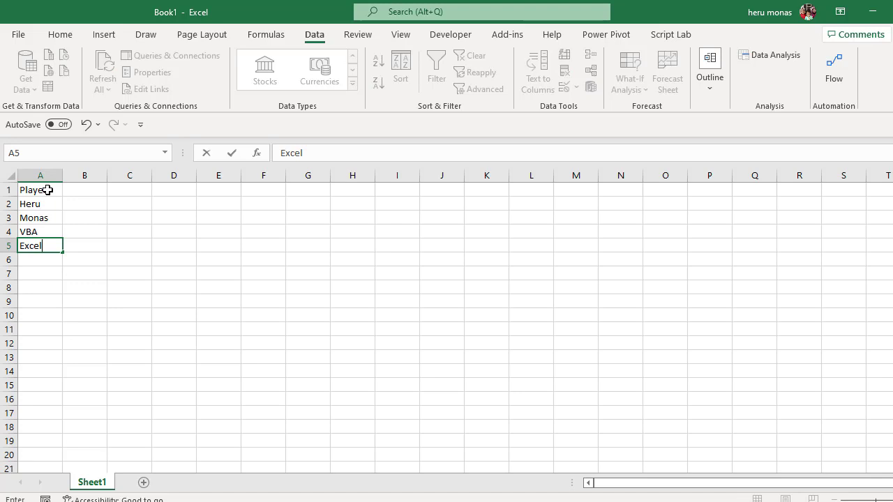
Add the headers Team in B1 and Score in C1, and make the header row A1:C1 bold
{"action": "left_click", "coordinate": [84, 194]}
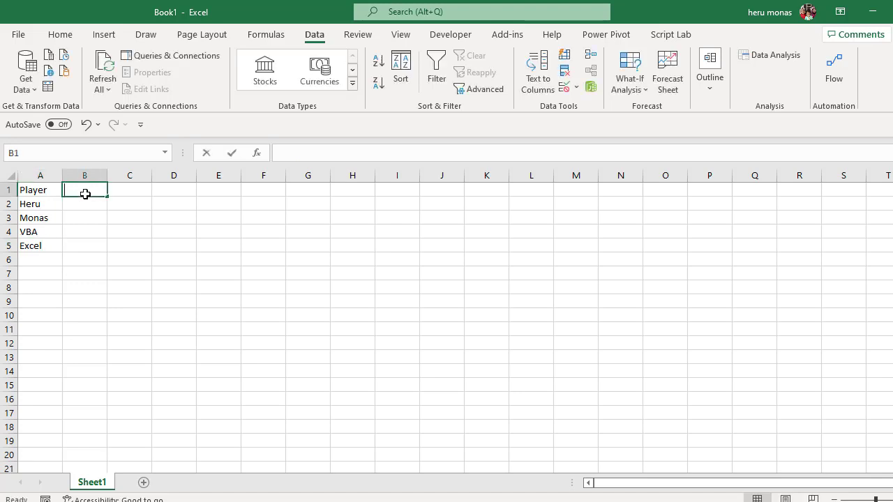
{"action": "type", "text": "Time"}
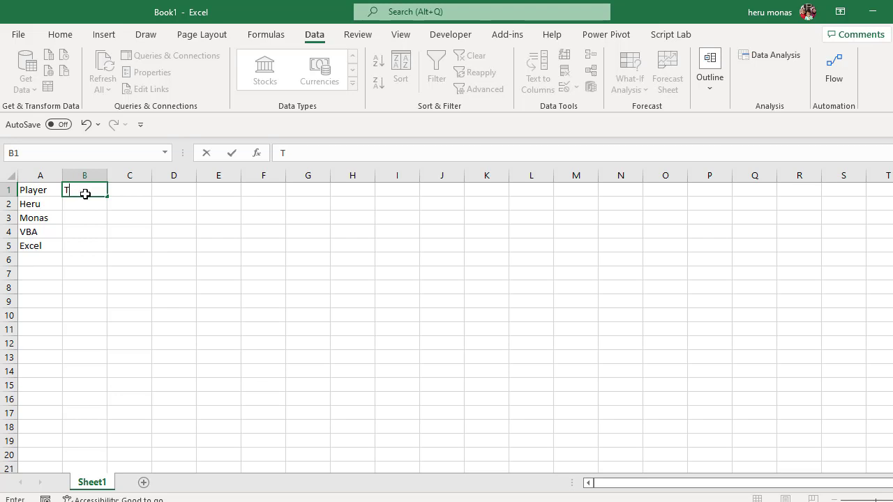
{"action": "key", "text": "Tab"}
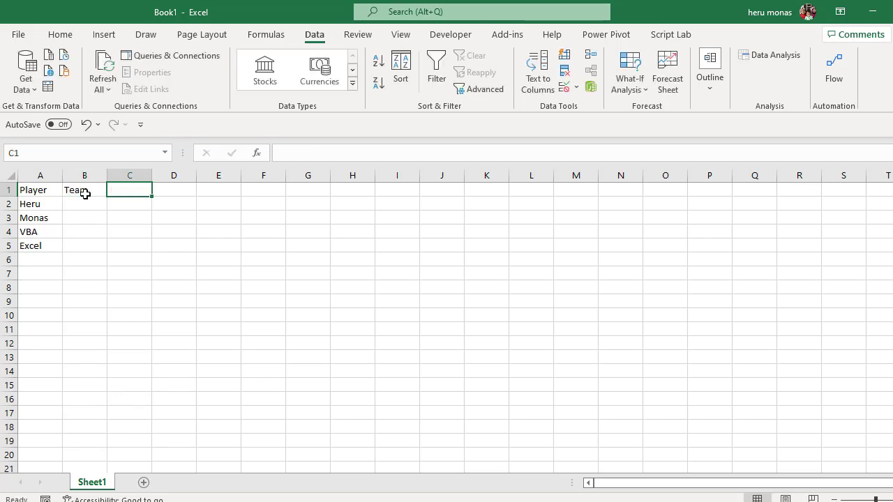
{"action": "type", "text": "S"}
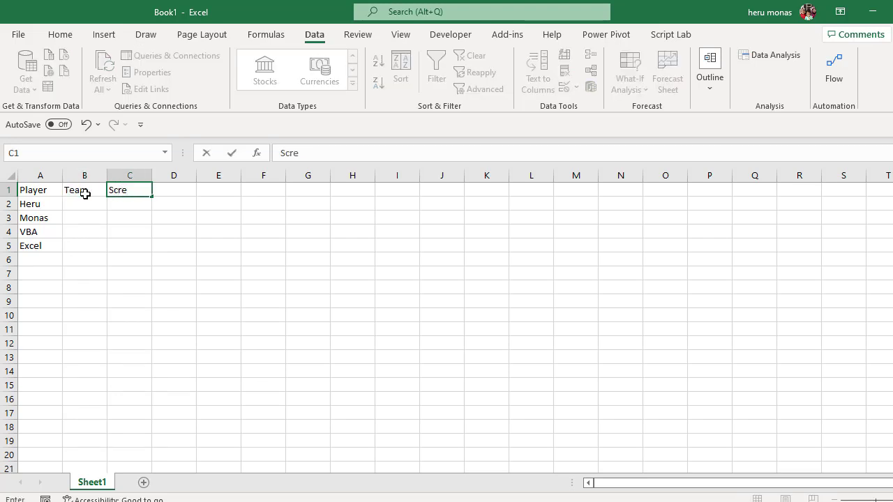
{"action": "type", "text": "co"}
{"action": "left_click_drag", "start_coordinate": [42, 191], "coordinate": [128, 190]}
{"action": "key", "text": "ctrl+b"}
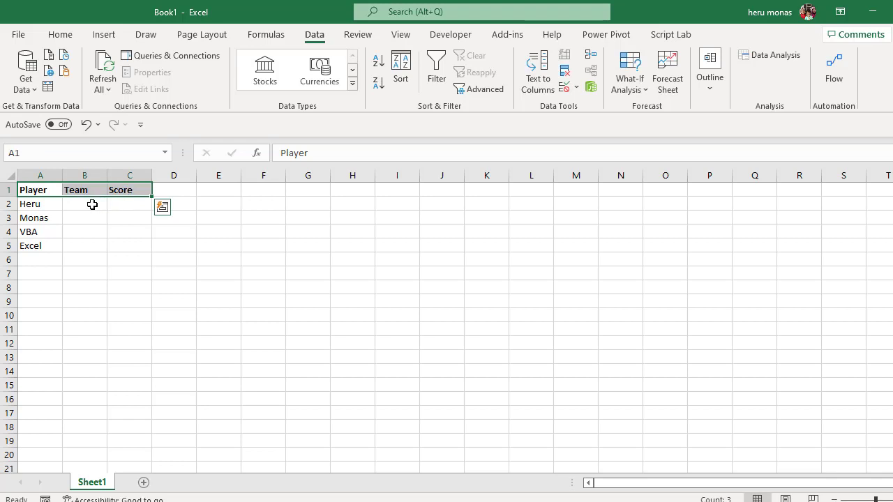
Fill the Team column with 1, 2, 3 and 4 in cells B2:B5
{"action": "left_click", "coordinate": [92, 204]}
{"action": "type", "text": "1"}
{"action": "key", "text": "Return"}
{"action": "type", "text": "2"}
{"action": "key", "text": "Return"}
{"action": "type", "text": "3"}
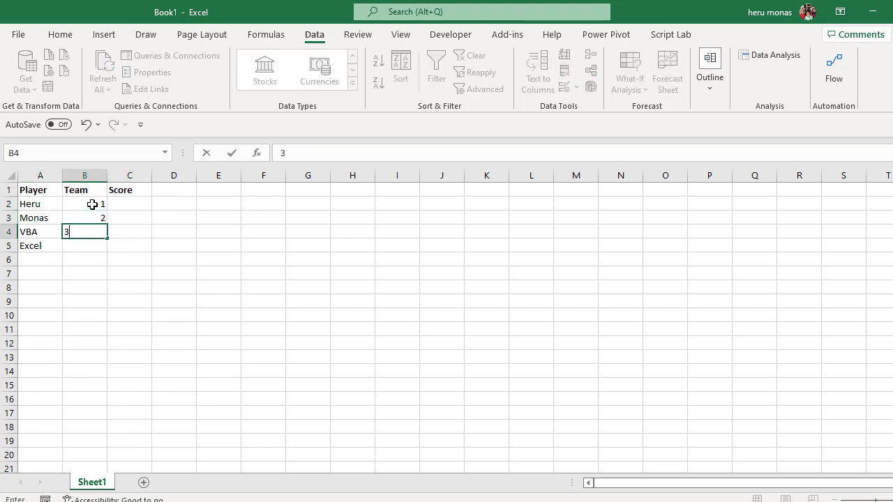
{"action": "key", "text": "Return"}
{"action": "type", "text": "4"}
{"action": "key", "text": "Return"}
Highlight the empty Score cells C2:C5 with a yellow fill
{"action": "key", "text": "Up"}
{"action": "key", "text": "Up"}
{"action": "key", "text": "Up"}
{"action": "key", "text": "Up"}
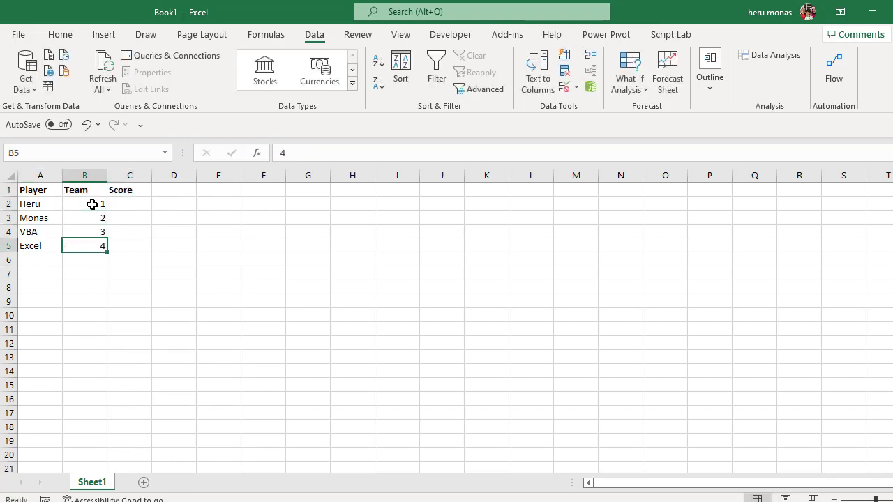
{"action": "key", "text": "Right"}
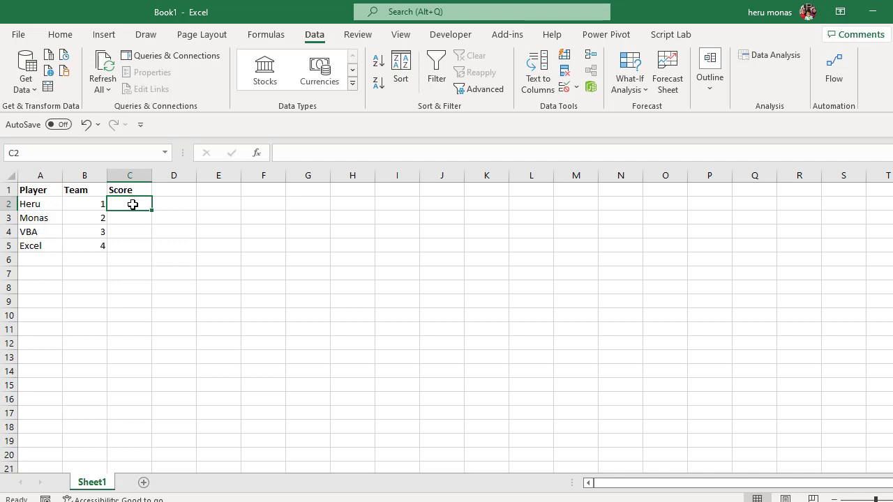
{"action": "left_click_drag", "start_coordinate": [142, 207], "coordinate": [139, 251]}
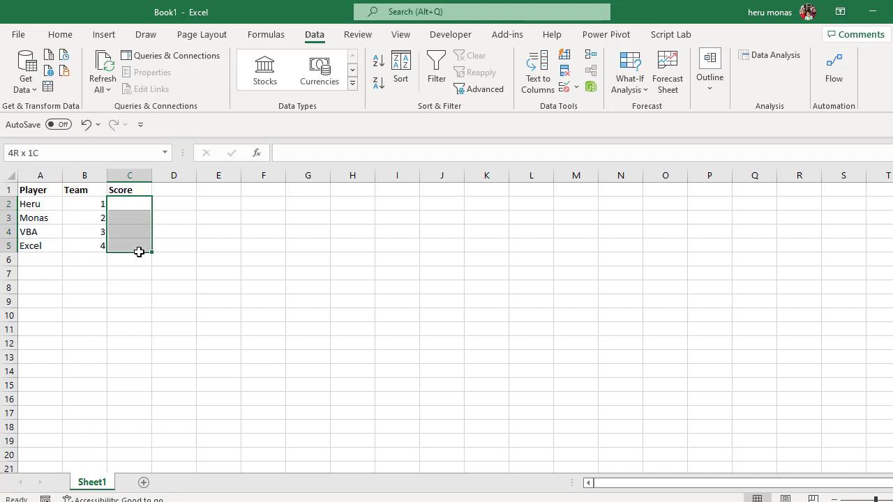
{"action": "left_click", "coordinate": [70, 35]}
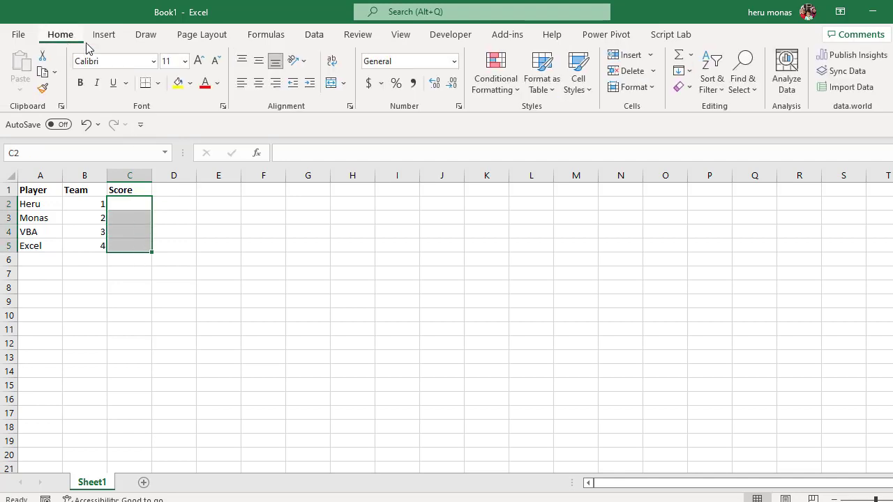
{"action": "left_click", "coordinate": [178, 84]}
{"action": "left_click", "coordinate": [223, 241]}
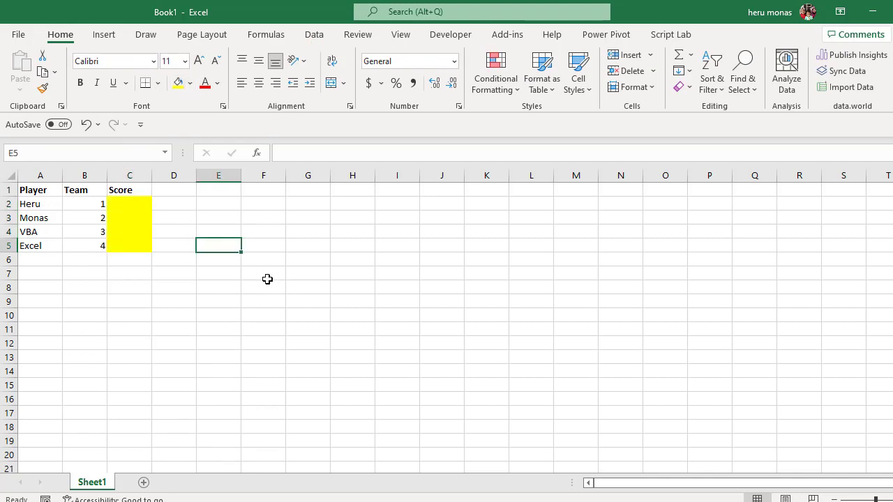
Open Data Validation for cell C2 and allow only whole numbers
{"action": "left_click", "coordinate": [138, 205]}
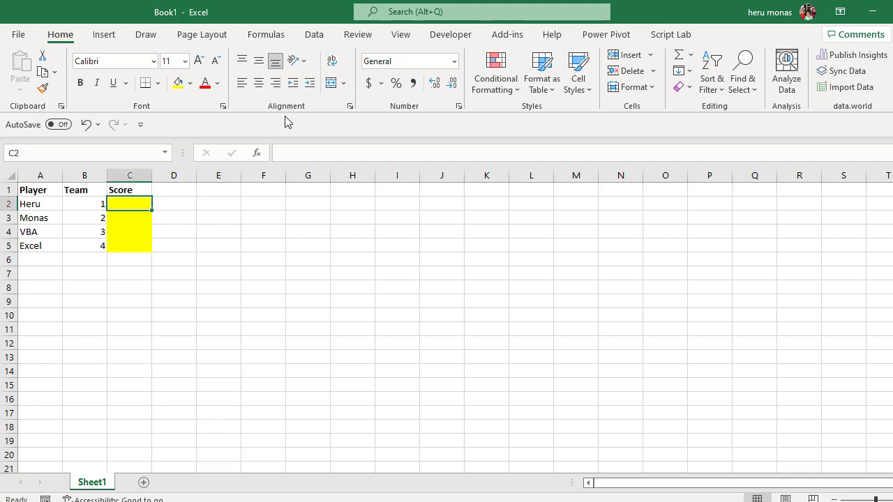
{"action": "left_click", "coordinate": [317, 35]}
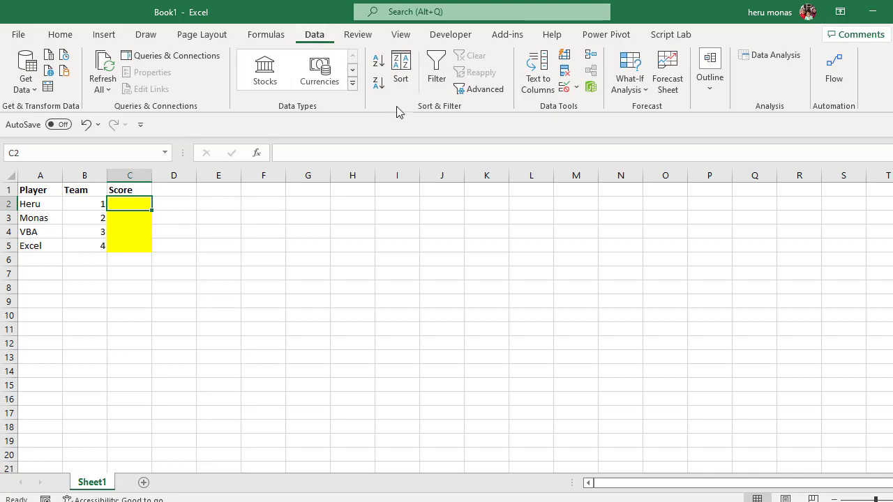
{"action": "left_click", "coordinate": [577, 88]}
{"action": "left_click", "coordinate": [597, 106]}
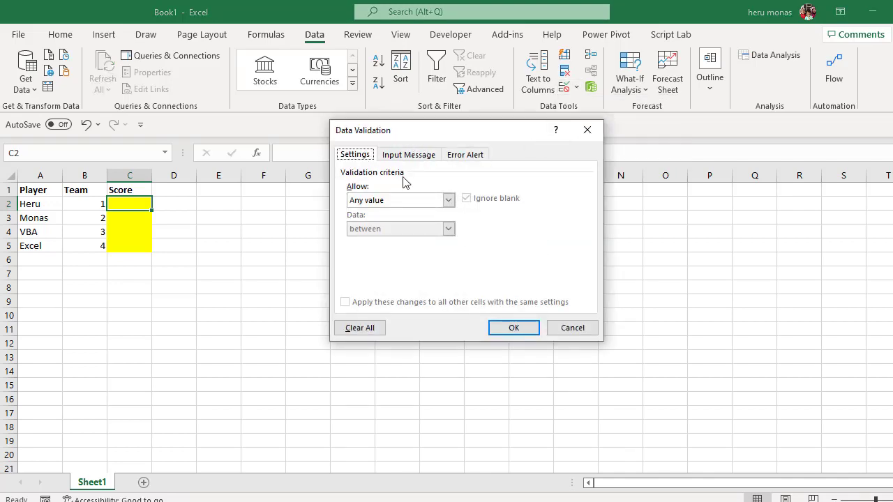
{"action": "left_click", "coordinate": [448, 201]}
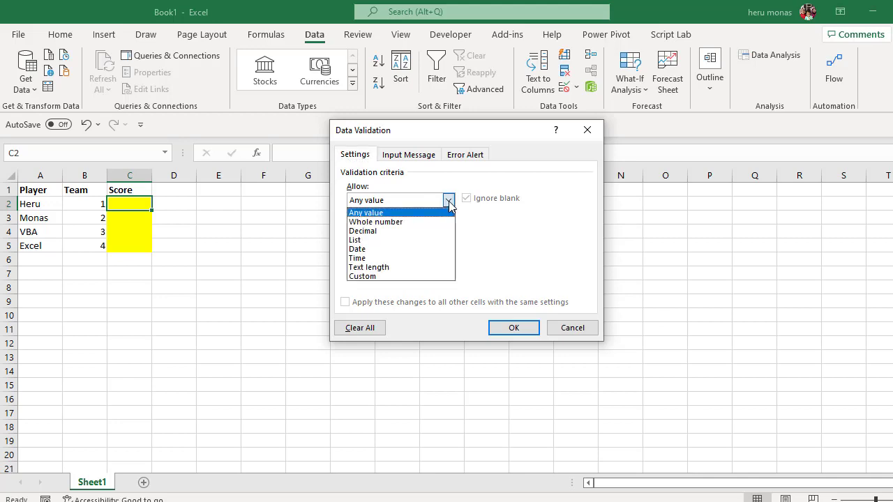
{"action": "left_click", "coordinate": [418, 222]}
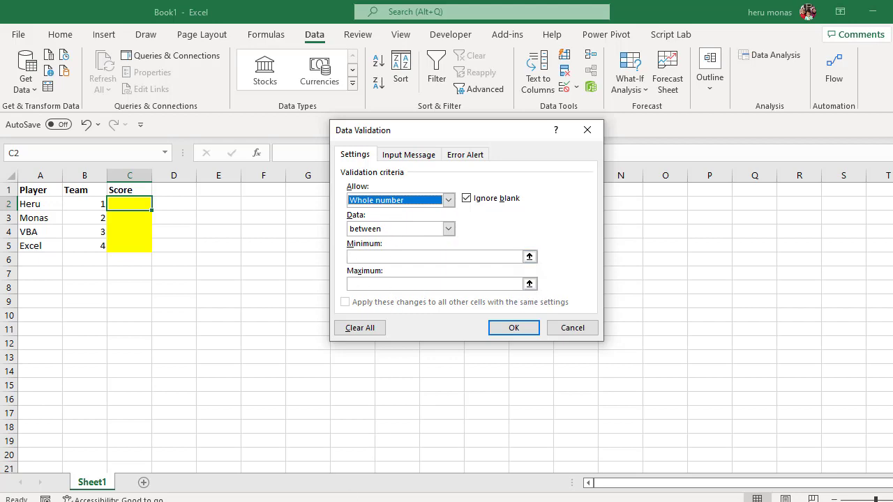
Check the PDF's validation example, minimize it, and set the whole-number range to a minimum of 1 and maximum of 5
{"action": "key", "text": "alt+Tab"}
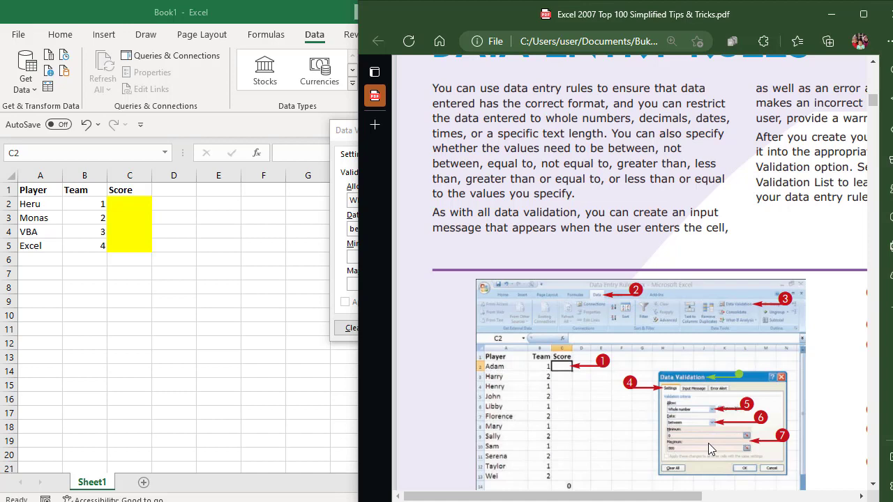
{"action": "left_click", "coordinate": [831, 15]}
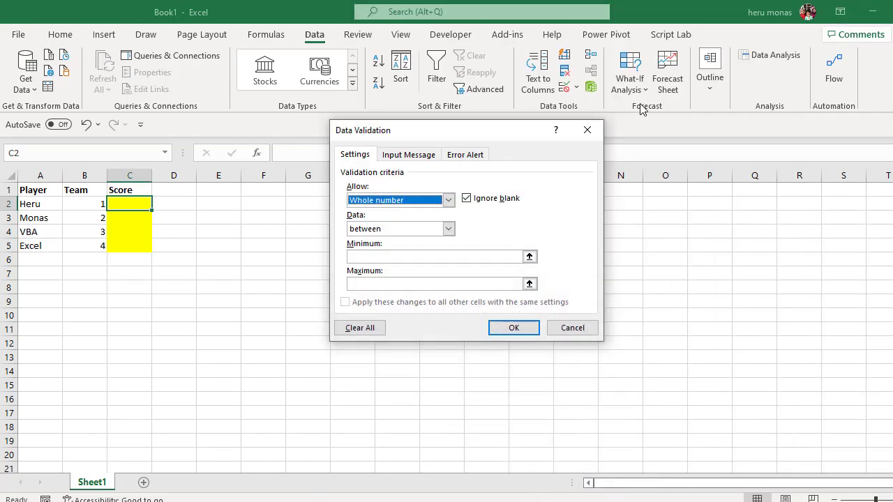
{"action": "left_click", "coordinate": [486, 257]}
{"action": "type", "text": "1"}
{"action": "left_click", "coordinate": [462, 285]}
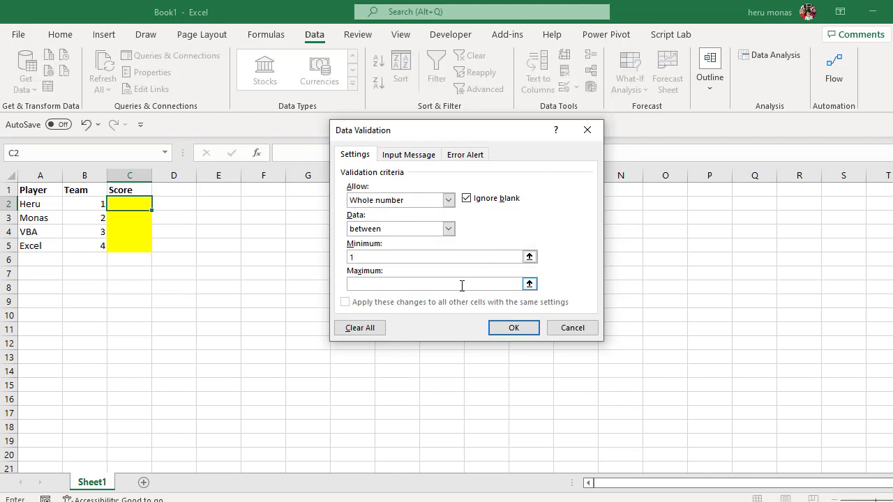
{"action": "type", "text": "5"}
Add an input message titled "Silahkan masukkan Score" with the text "Mohon isi dengan angka antara 1 sd 5"
{"action": "left_click", "coordinate": [416, 156]}
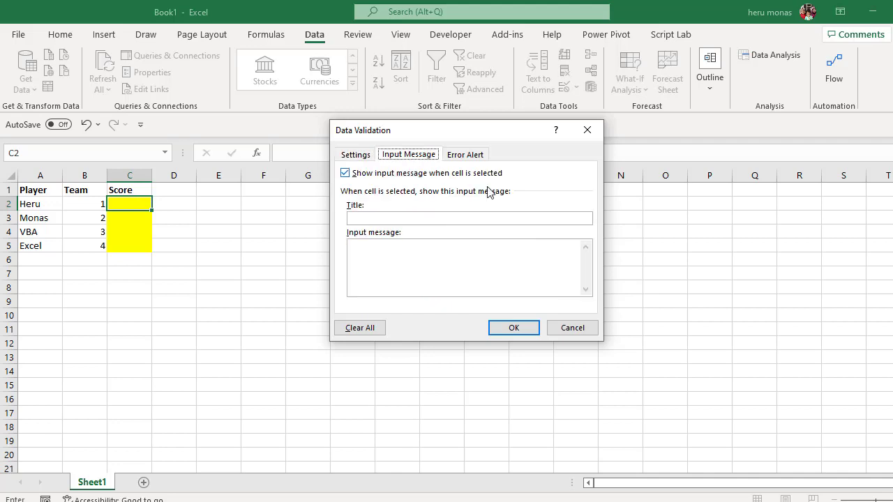
{"action": "left_click", "coordinate": [457, 219]}
{"action": "type", "text": "Silahkan masuk"}
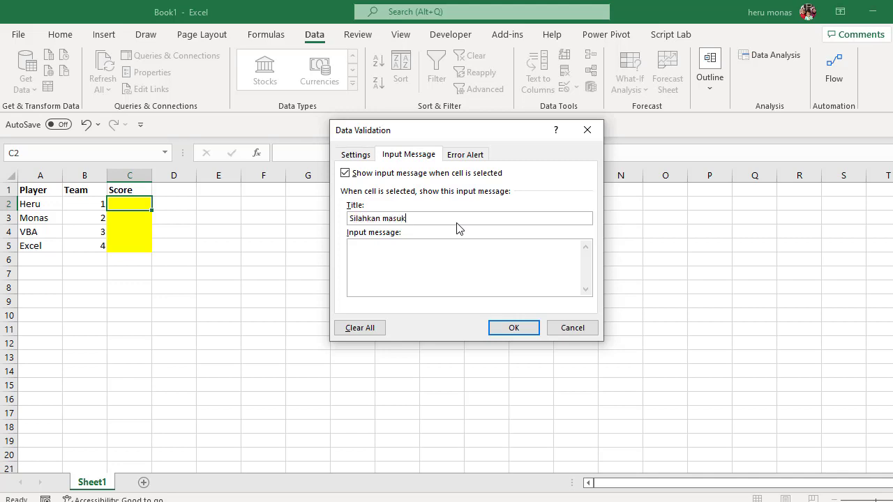
{"action": "type", "text": "kan "}
{"action": "type", "text": "Score"}
{"action": "type", "text": "Mohon "}
{"action": "type", "text": "isi dengan an"}
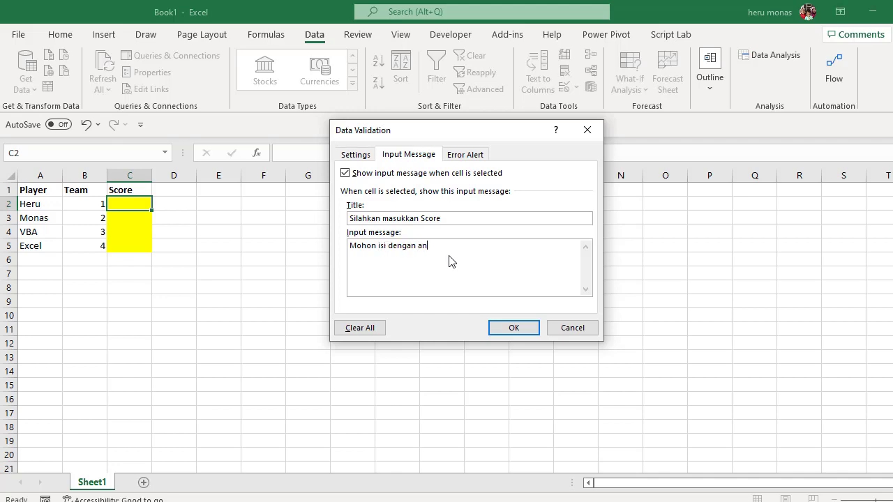
{"action": "type", "text": "gka antara 1 sd 5"}
Set up a Stop-style error alert with a title and the error message "Angka yang anda masukkan SALAH"
{"action": "left_click", "coordinate": [469, 157]}
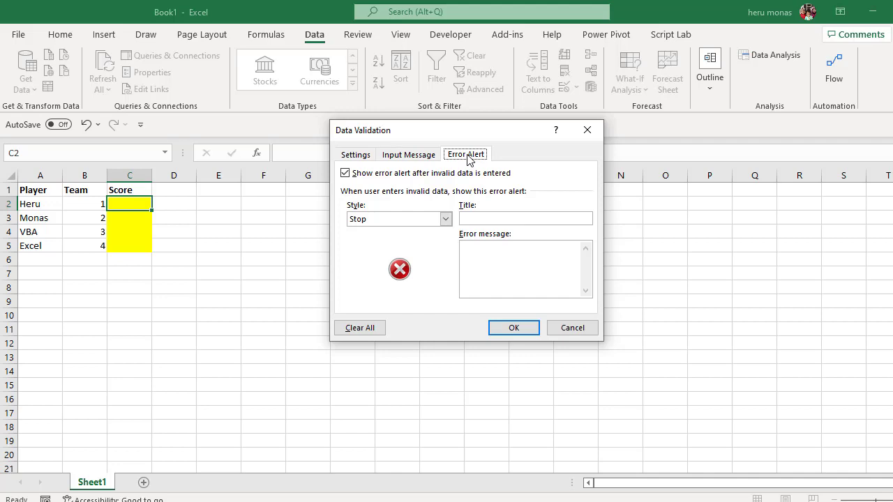
{"action": "left_click", "coordinate": [445, 221]}
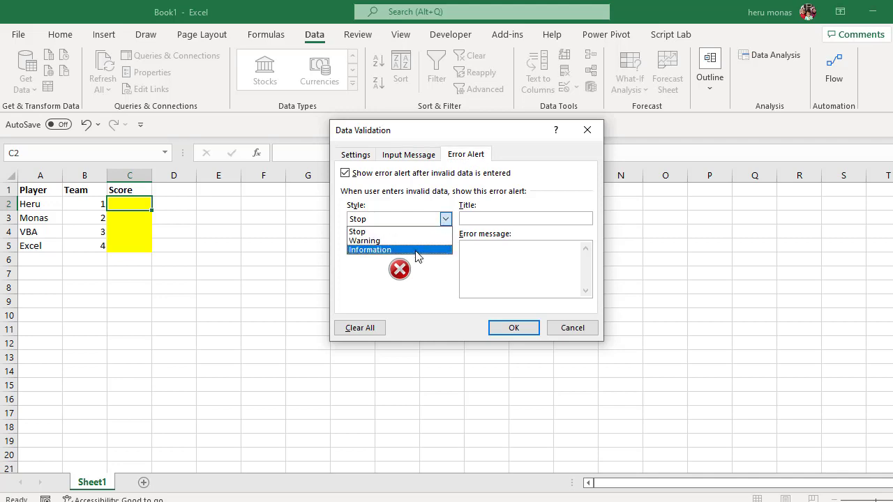
{"action": "left_click", "coordinate": [444, 220]}
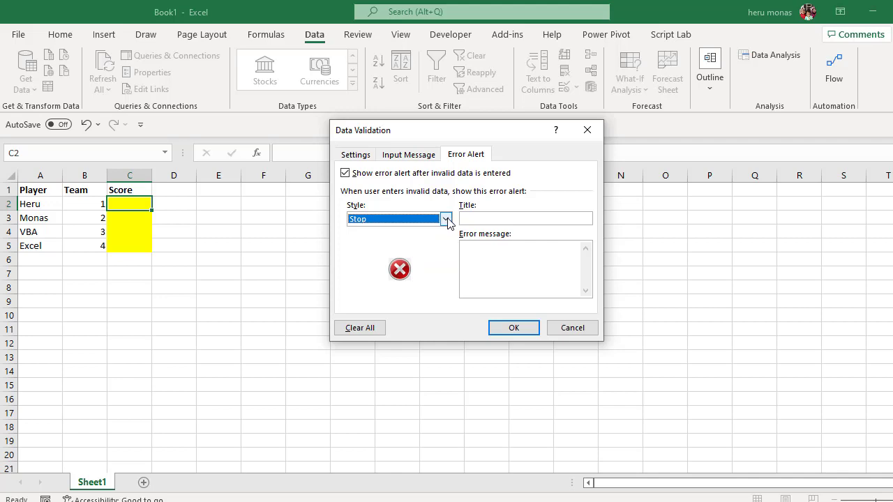
{"action": "left_click", "coordinate": [482, 219]}
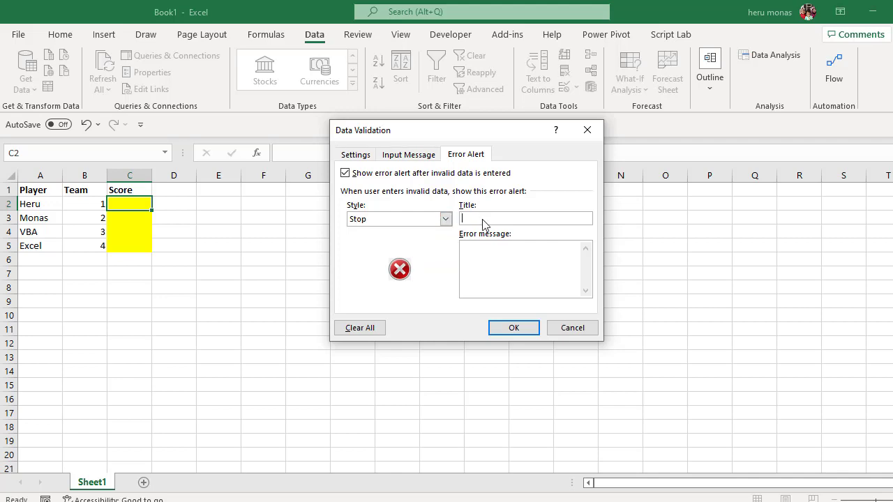
{"action": "type", "text": "P"}
{"action": "left_click", "coordinate": [506, 262]}
{"action": "type", "text": "Angka yang anda masukkan SALAH"}
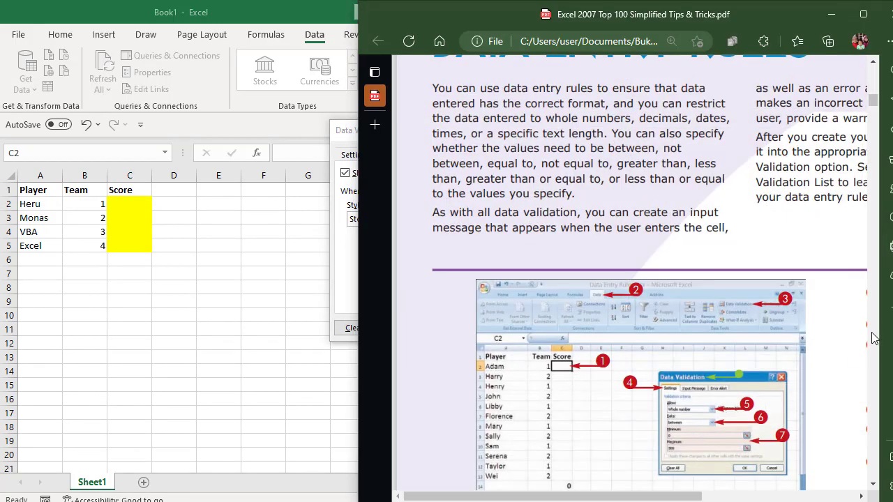
Compare the entries with the Input Message and Error Alert examples in the PDF
{"action": "left_click_drag", "start_coordinate": [875, 487], "coordinate": [876, 488]}
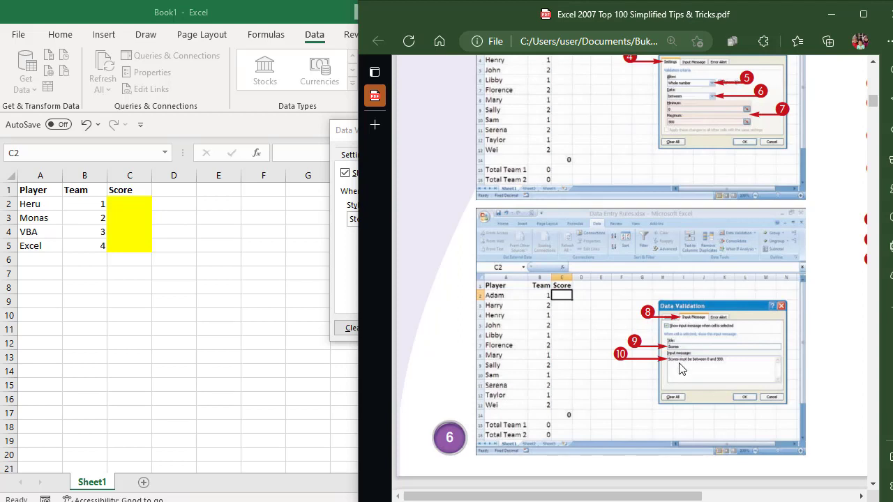
{"action": "left_click", "coordinate": [875, 485]}
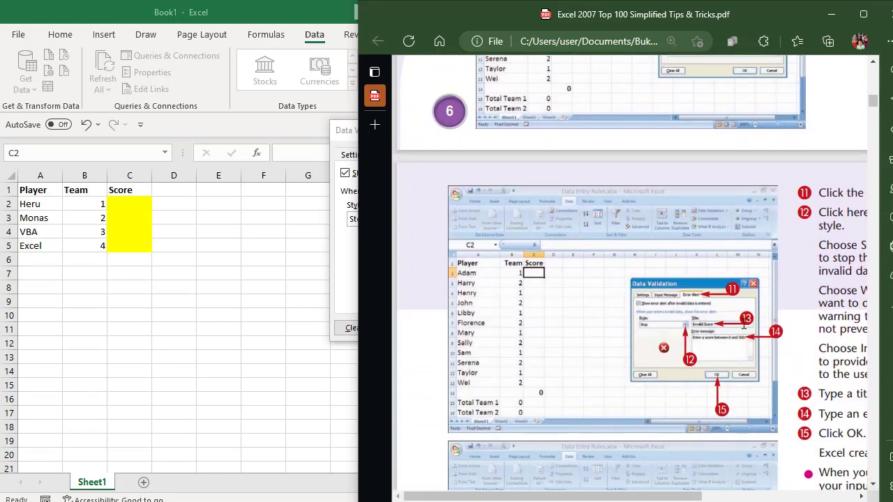
Check the PDF's finished error alert example, minimize the PDF, and apply the validation rule to cell C2
{"action": "left_click", "coordinate": [874, 485]}
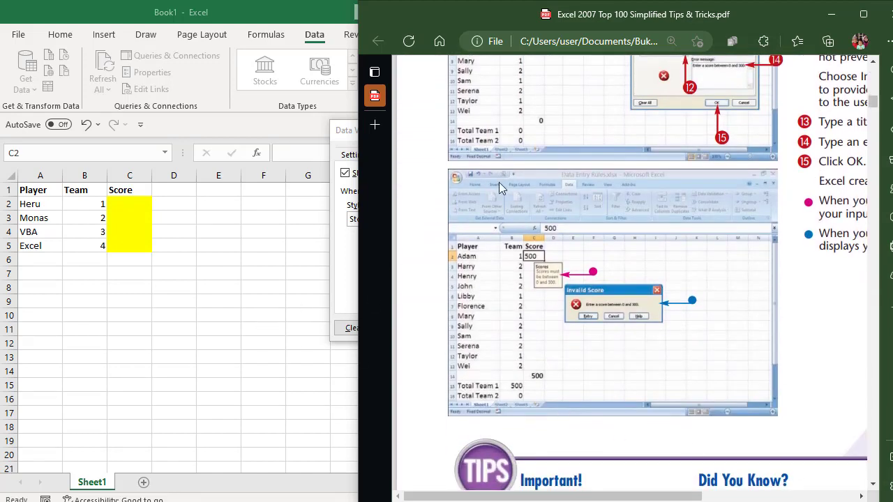
{"action": "left_click", "coordinate": [831, 14]}
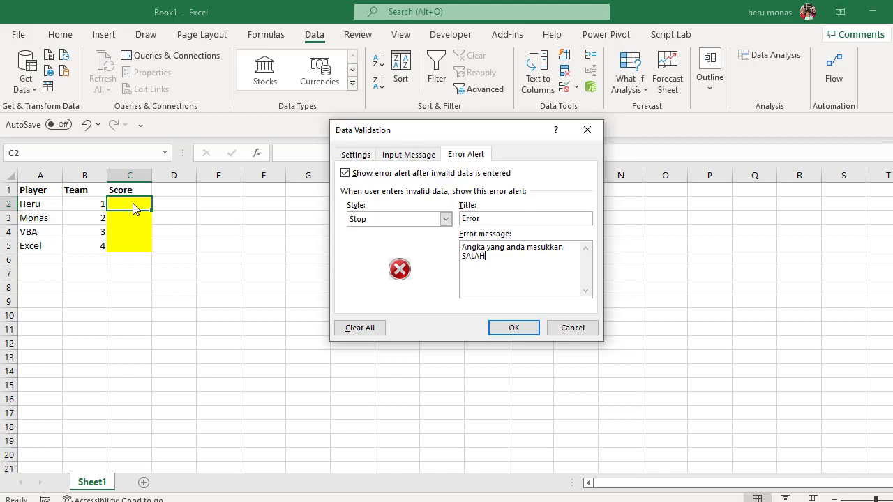
{"action": "left_click", "coordinate": [514, 329]}
{"action": "left_click", "coordinate": [220, 312]}
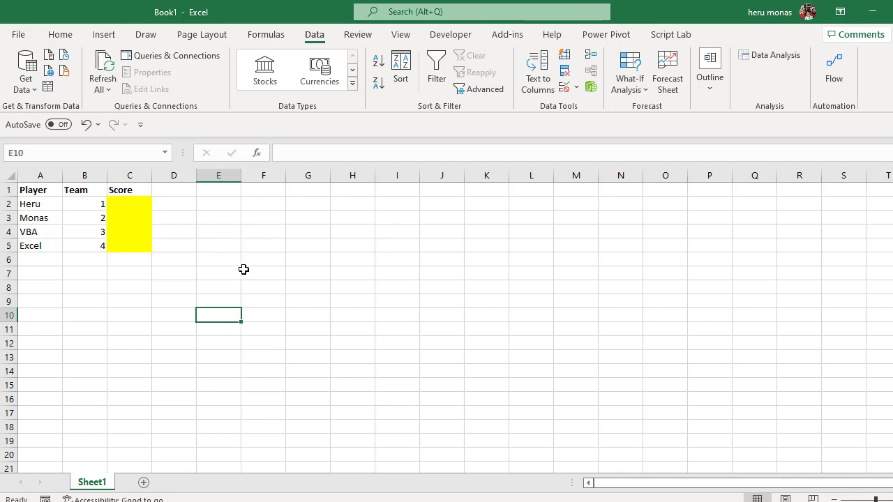
{"action": "left_click", "coordinate": [354, 274]}
{"action": "left_click", "coordinate": [315, 240]}
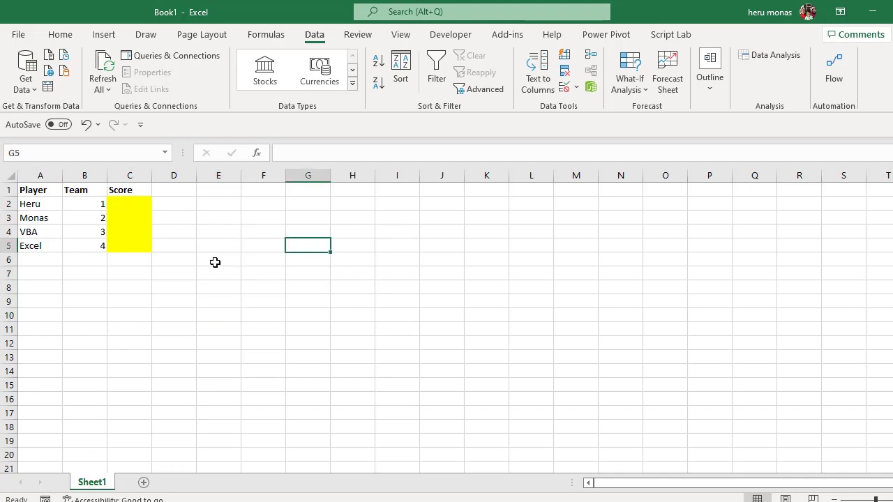
{"action": "left_click", "coordinate": [215, 262]}
{"action": "left_click", "coordinate": [139, 242]}
{"action": "left_click", "coordinate": [138, 231]}
{"action": "left_click", "coordinate": [196, 233]}
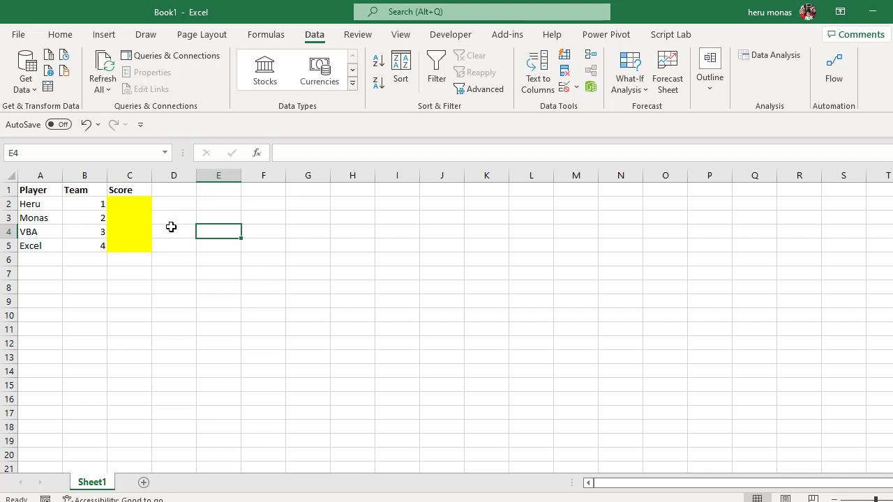
Test the validation rule by entering a Score of 1 in cell C2
{"action": "left_click", "coordinate": [144, 204]}
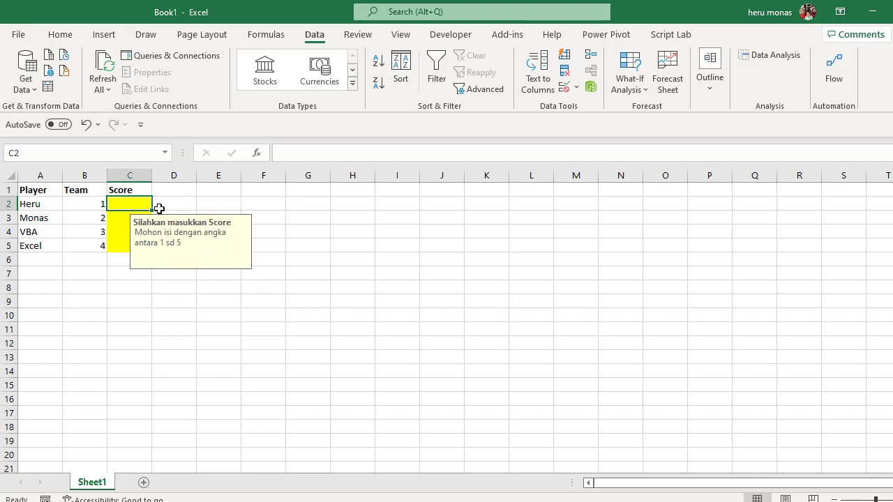
{"action": "type", "text": "1"}
{"action": "key", "text": "Return"}
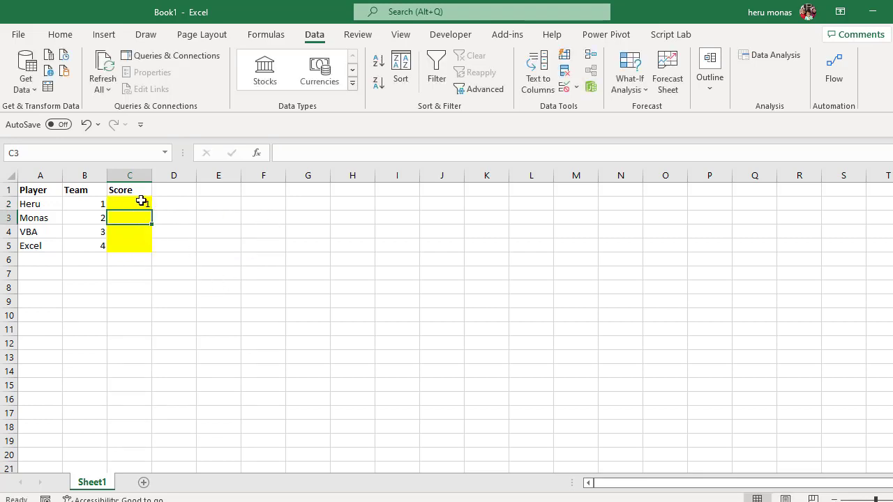
Try an out-of-range Score of 0 in cell C2, and retry the entry with 5
{"action": "left_click", "coordinate": [142, 201]}
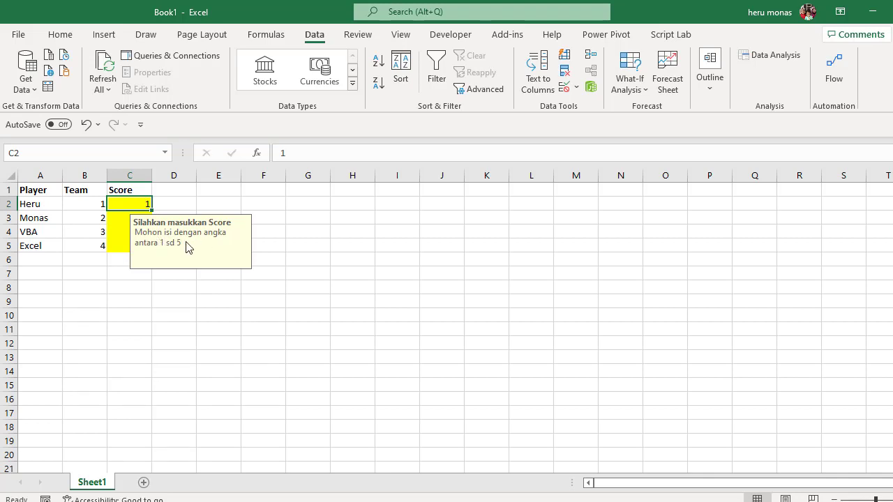
{"action": "type", "text": "0"}
{"action": "key", "text": "Return"}
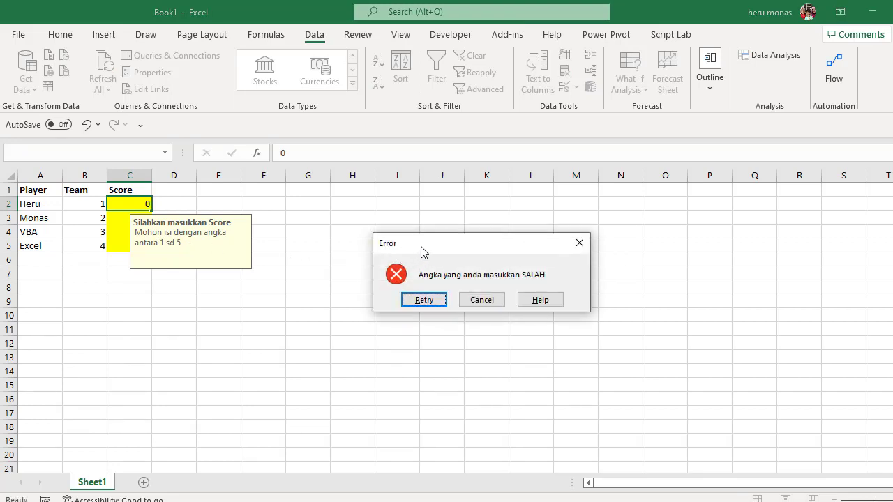
{"action": "left_click_drag", "start_coordinate": [421, 251], "coordinate": [346, 235]}
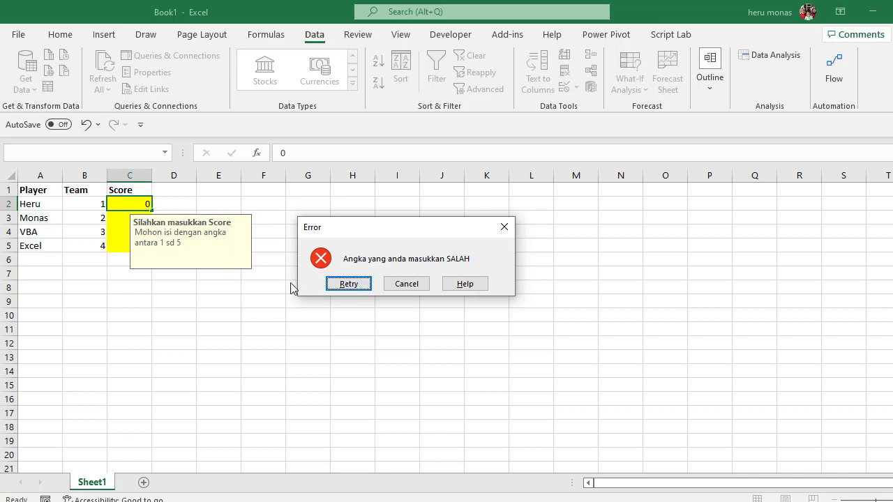
{"action": "left_click", "coordinate": [360, 289]}
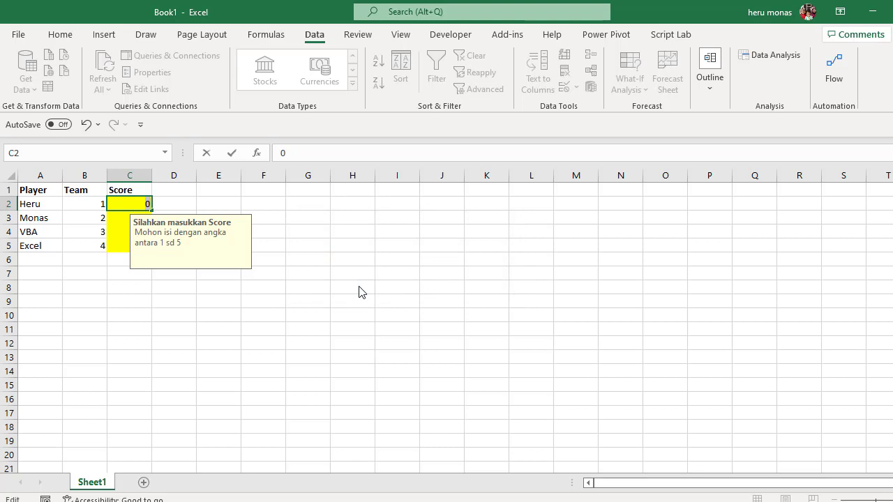
{"action": "type", "text": "5"}
{"action": "key", "text": "Return"}
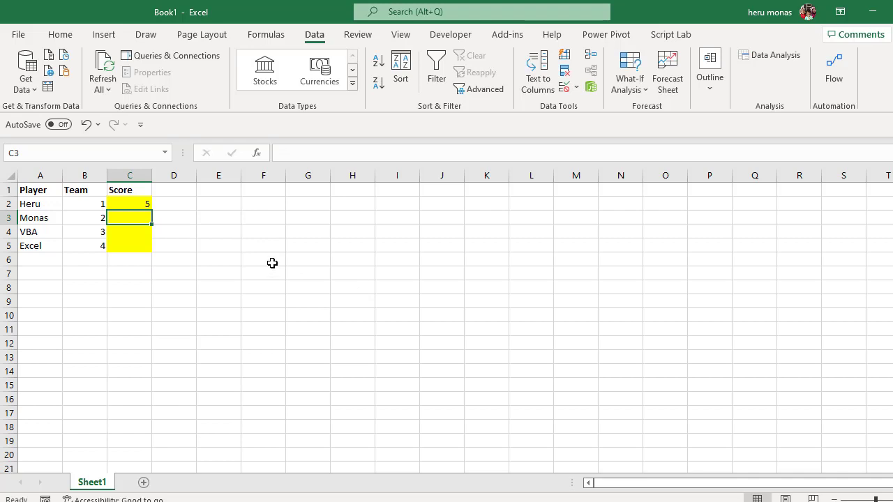
Try an out-of-range Score of 7 in cell C2 and cancel the entry
{"action": "left_click", "coordinate": [133, 203]}
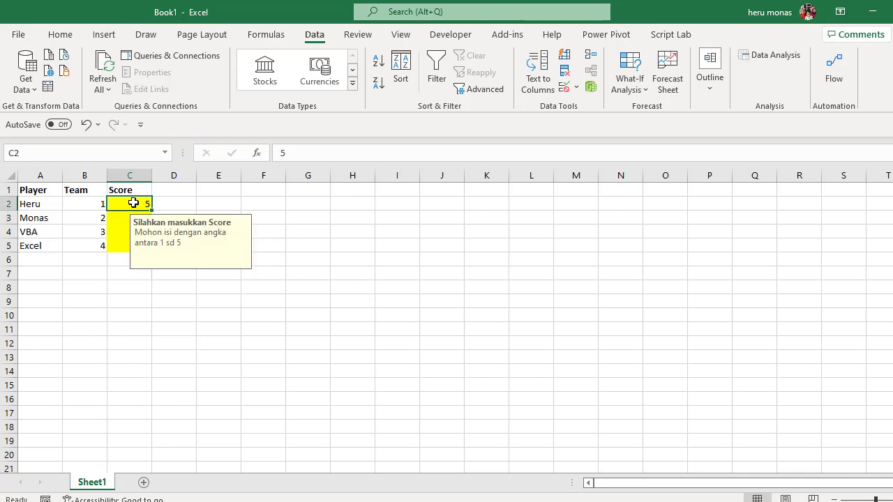
{"action": "type", "text": "7"}
{"action": "key", "text": "Return"}
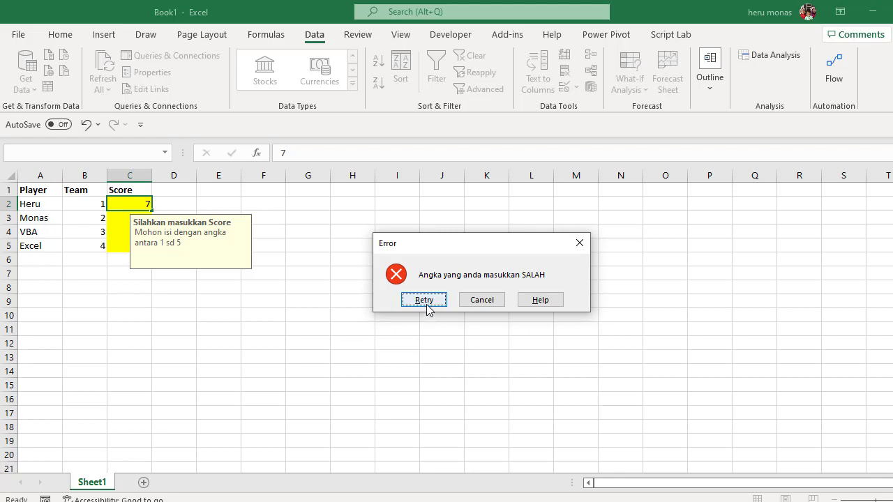
{"action": "left_click", "coordinate": [492, 302]}
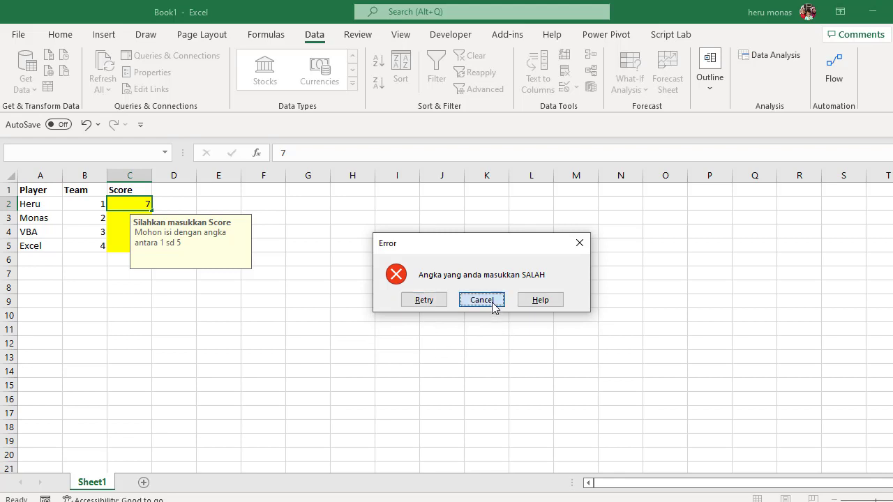
{"action": "left_click", "coordinate": [345, 286]}
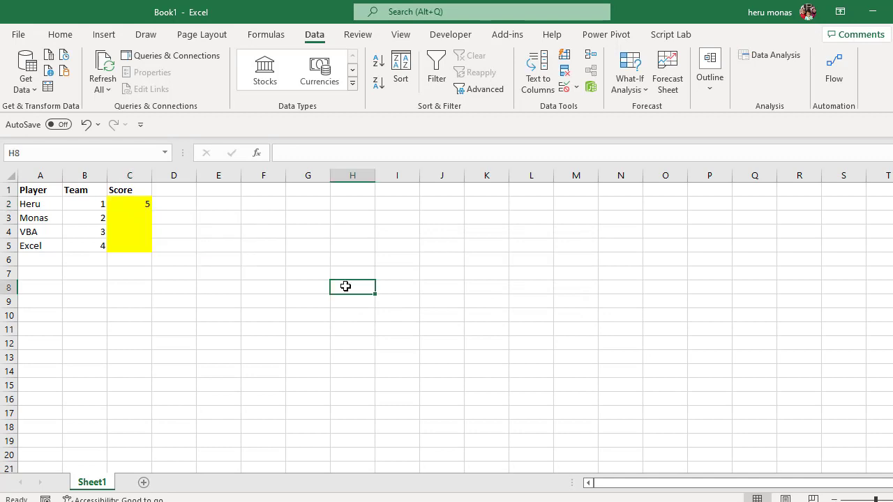
Display C2's input message, switch to the PDF, maximize it, and review the Data Entry Rules section back to its introduction
{"action": "left_click", "coordinate": [140, 204]}
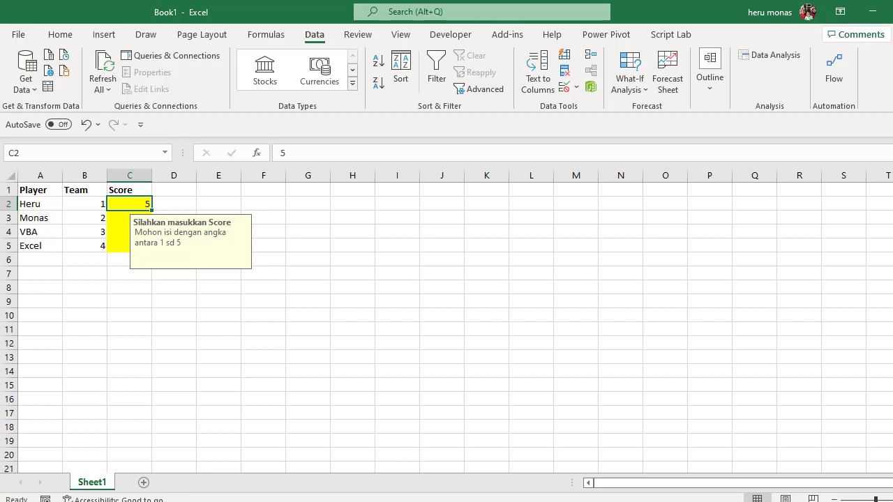
{"action": "key", "text": "alt+Tab"}
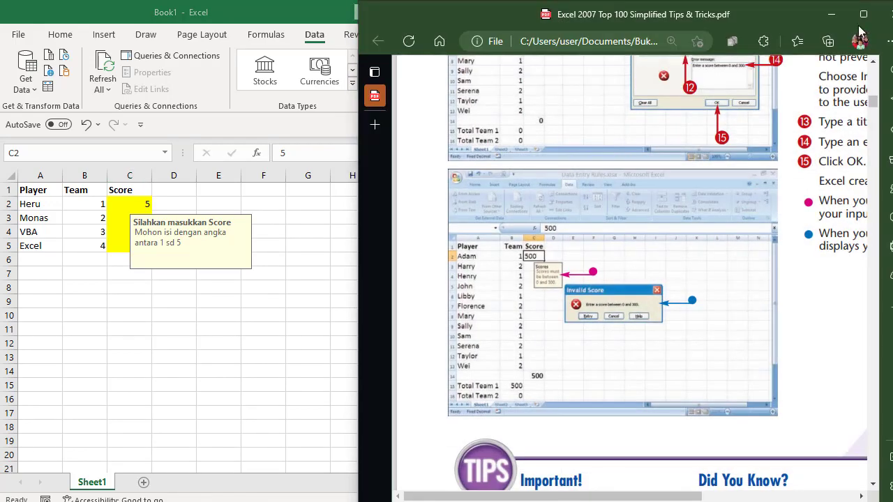
{"action": "left_click", "coordinate": [863, 15]}
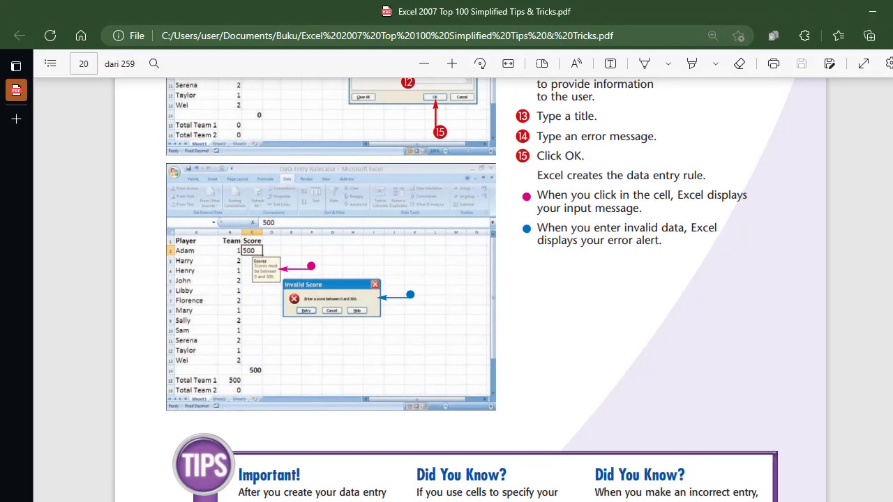
{"action": "scroll", "coordinate": [472, 290], "scroll_direction": "up", "scroll_amount": 6}
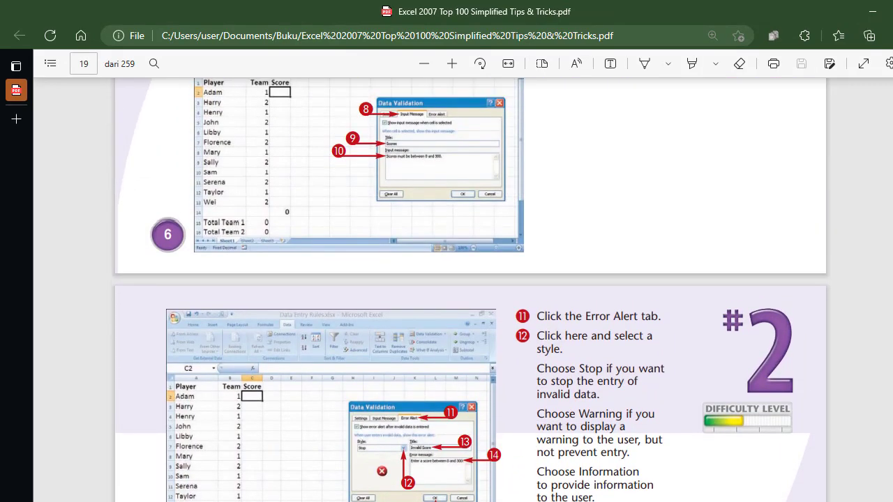
{"action": "scroll", "coordinate": [473, 290], "scroll_direction": "up", "scroll_amount": 8}
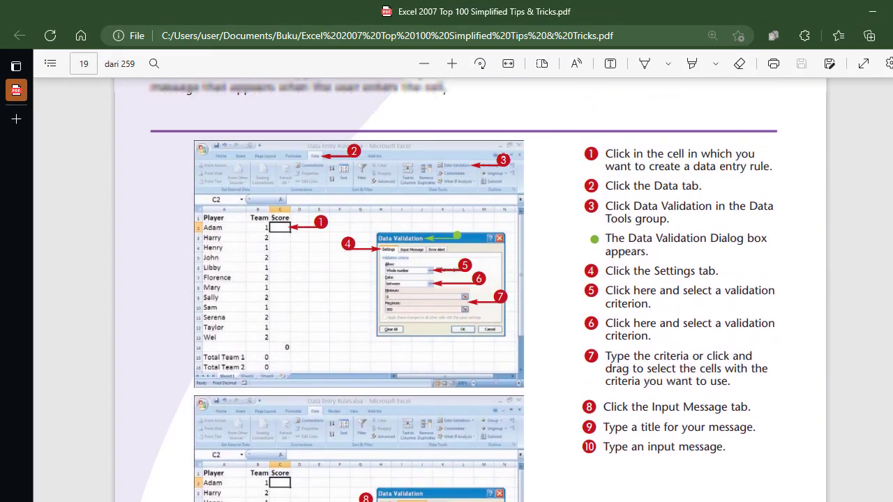
{"action": "scroll", "coordinate": [472, 290], "scroll_direction": "up", "scroll_amount": 5}
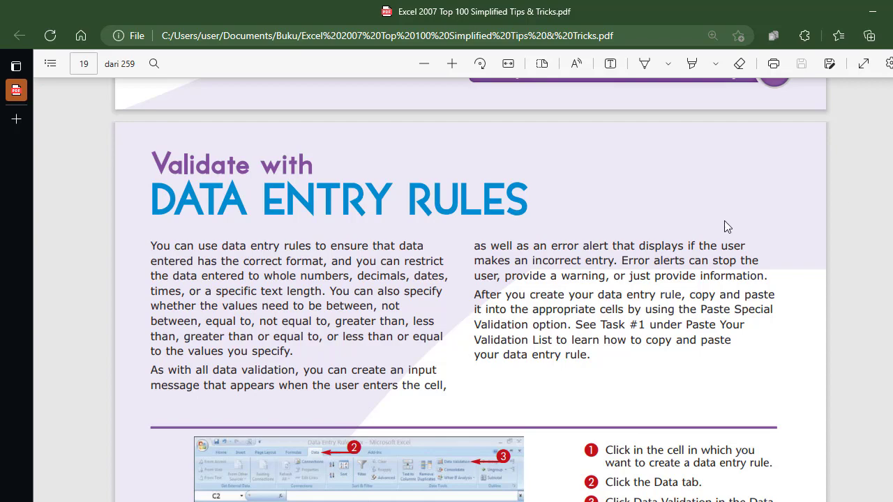
{"action": "left_click", "coordinate": [649, 501]}
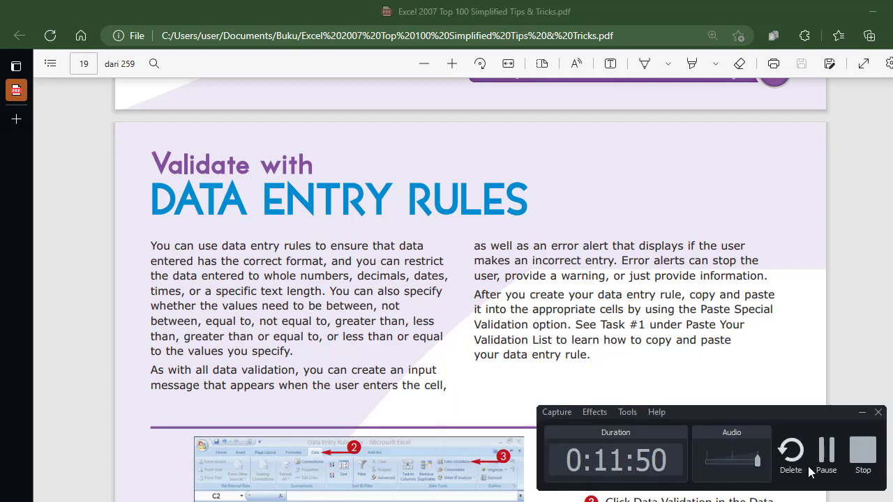
{"action": "left_click", "coordinate": [862, 461]}
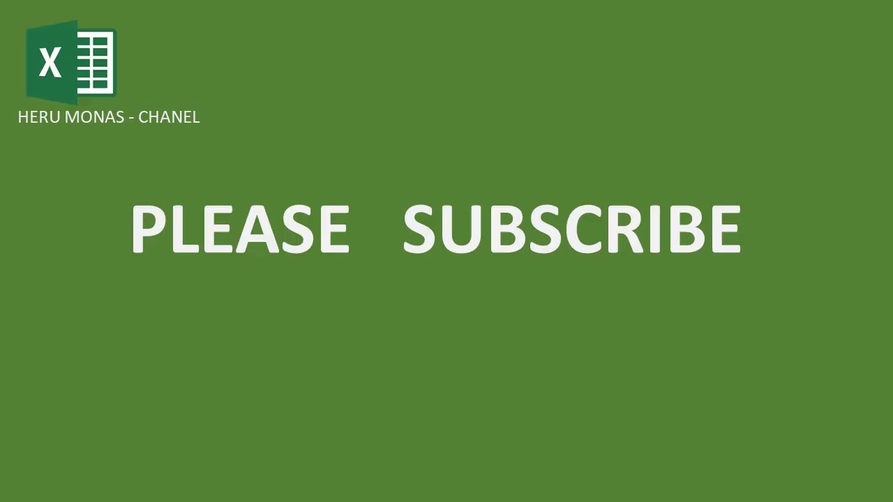